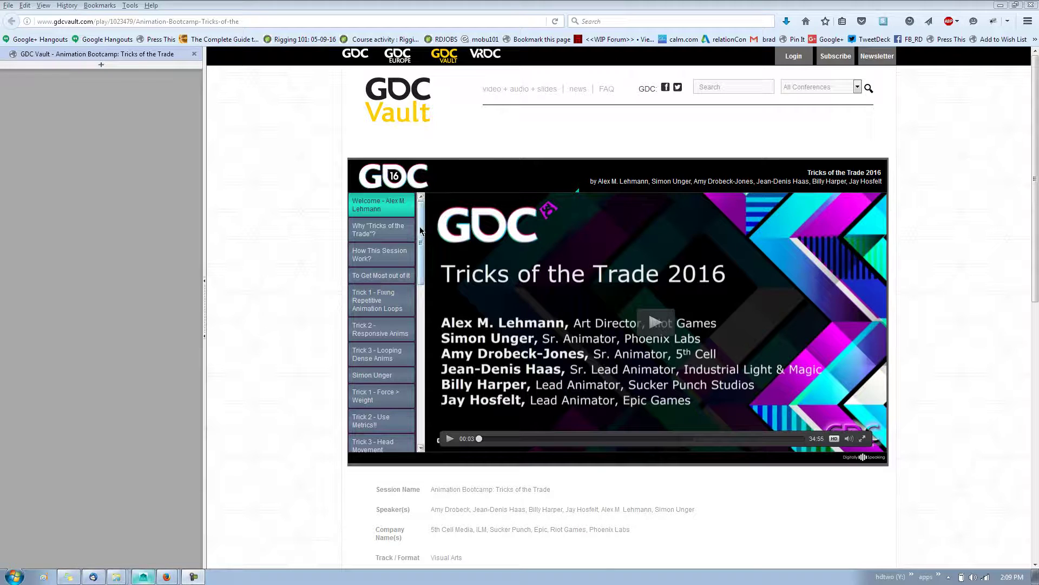
- Open the "Trick 2 - Cleaning up Data" chapter of the talk, play to the motion path demo at 23:23, and pause
drag(422, 230, 418, 280)
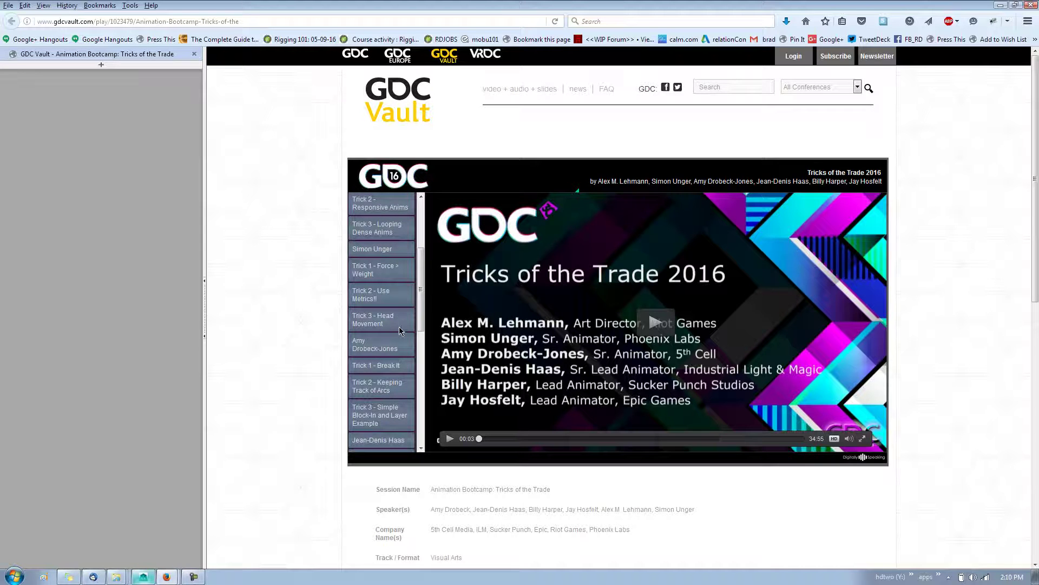
drag(420, 326, 421, 373)
scroll(380, 356, down, 3)
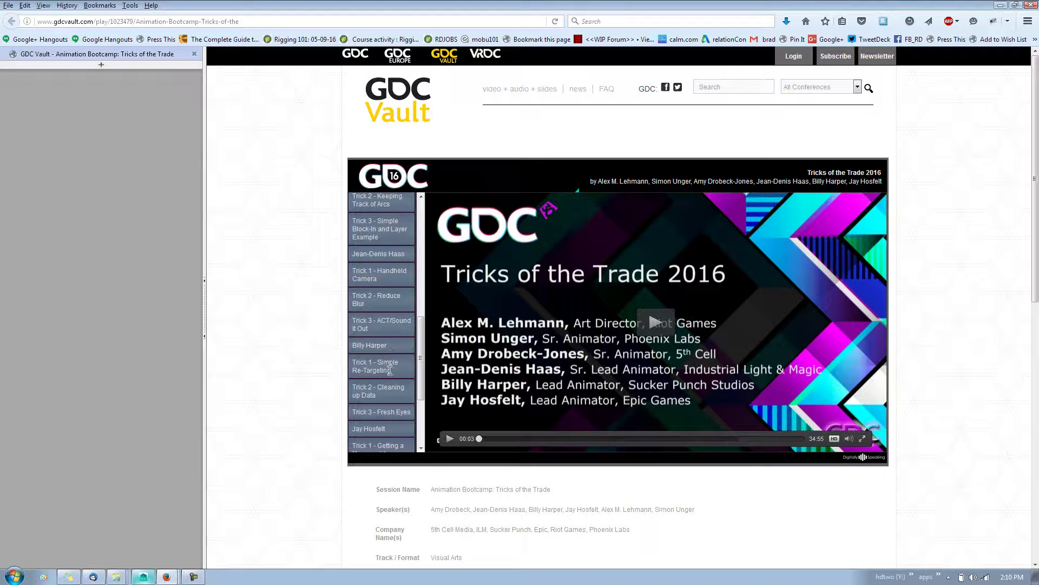
click(395, 390)
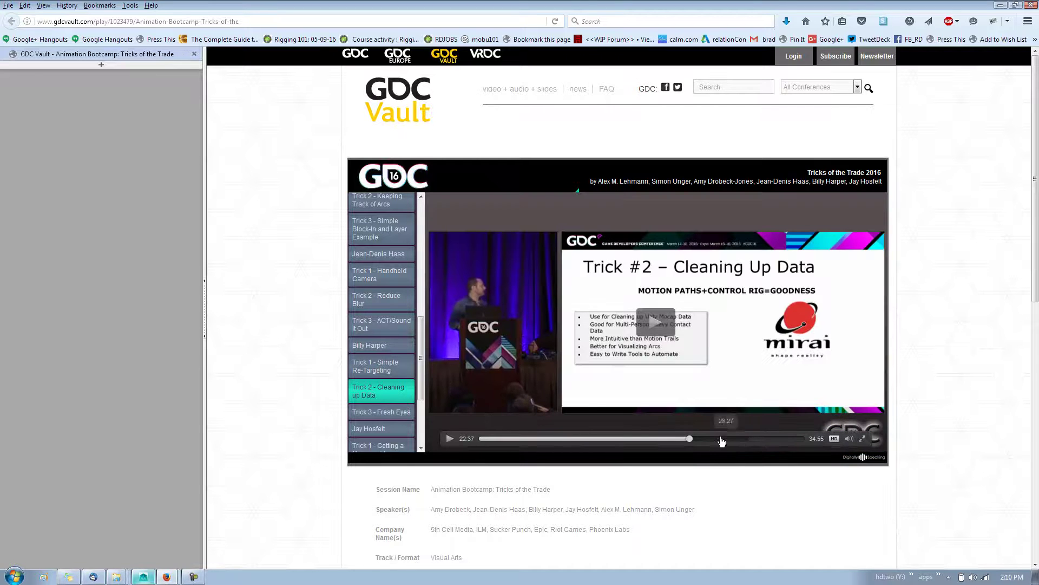
click(698, 439)
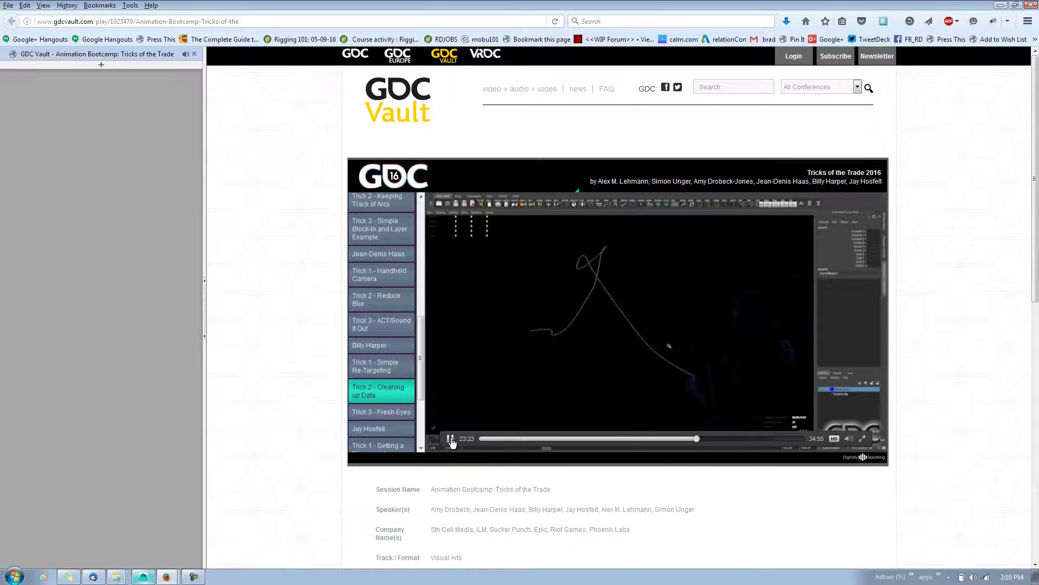
click(569, 414)
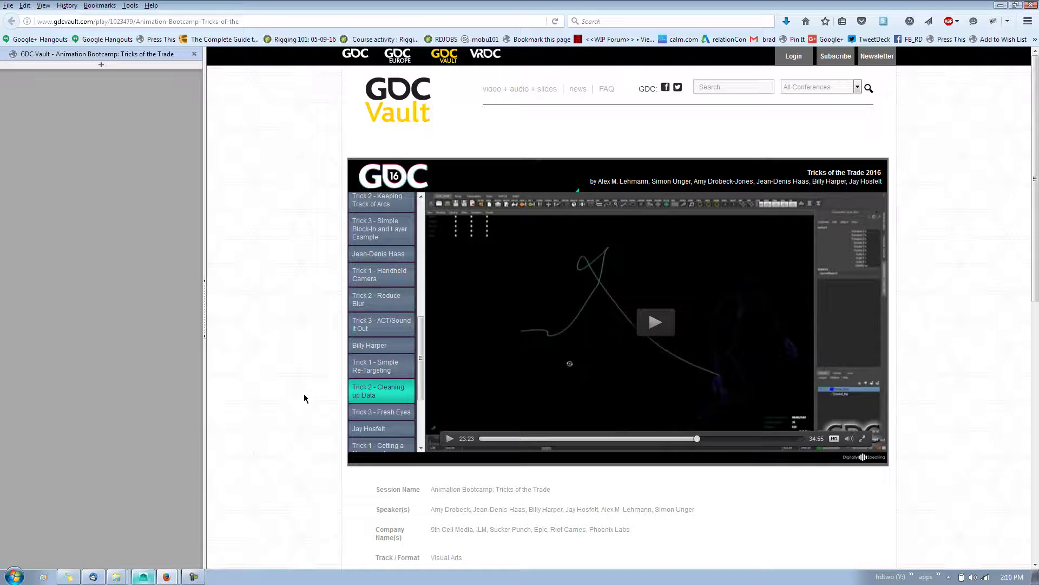
scroll(401, 412, down, 5)
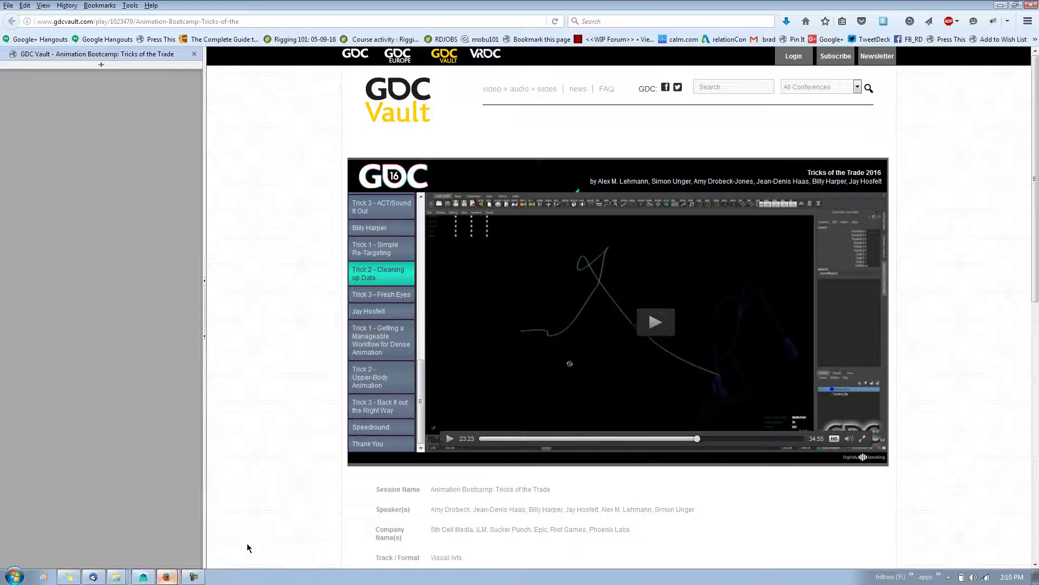
- Switch to MotionBuilder, play the zombie crawl animation to review it, and return to frame -170
click(154, 577)
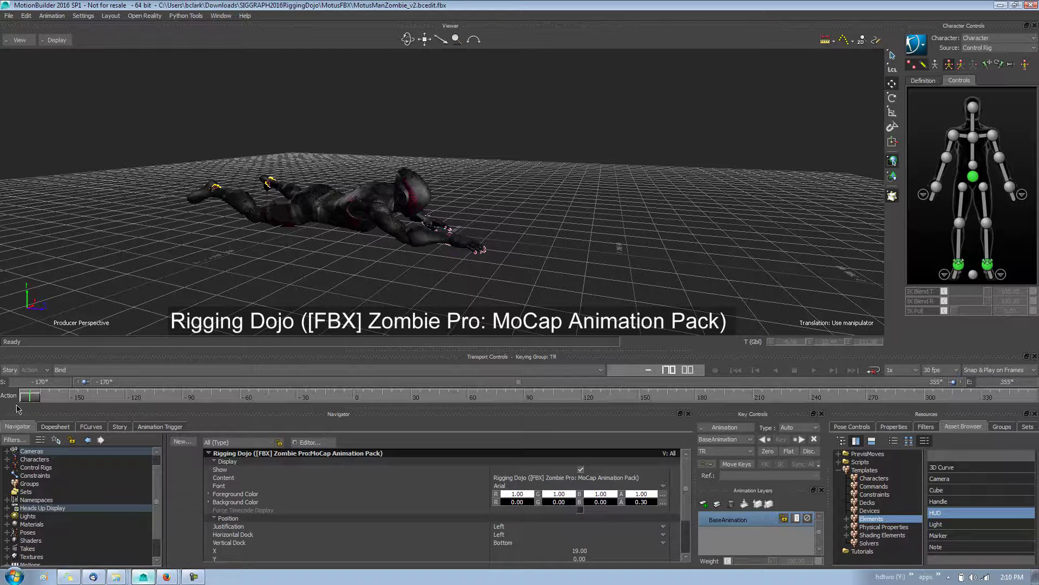
drag(140, 398, 746, 301)
key(space)
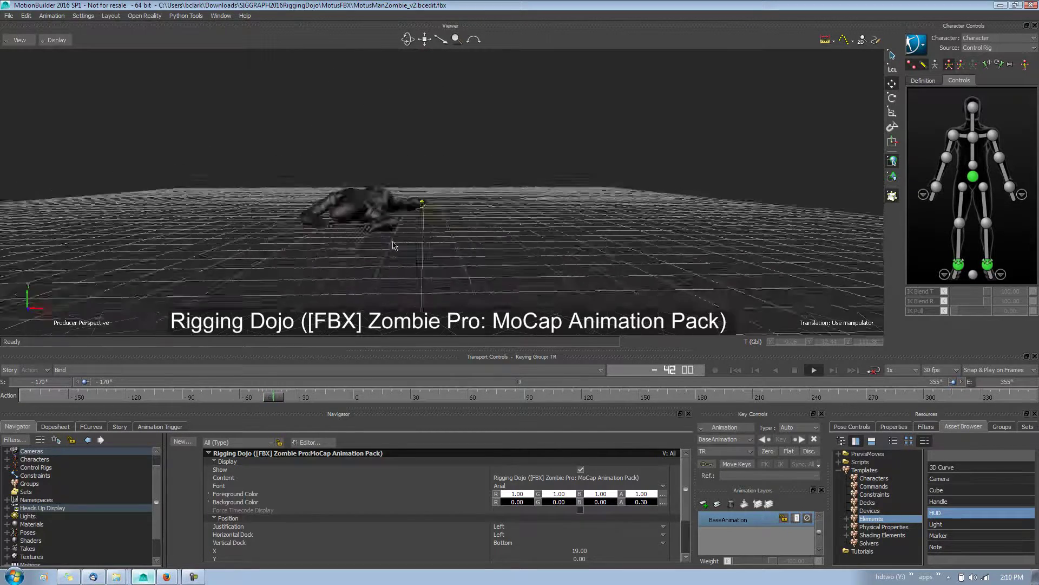
key(space)
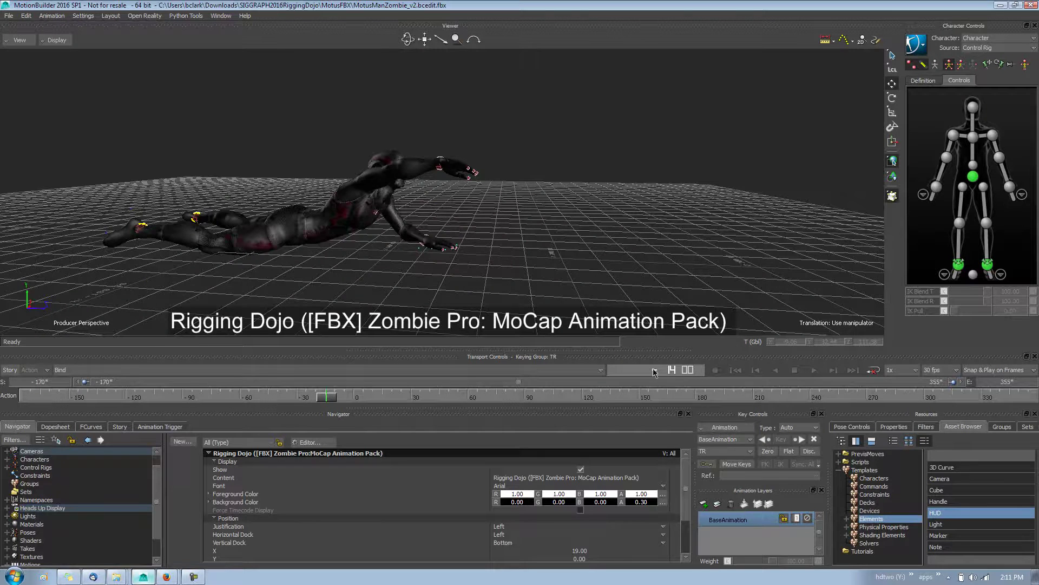
drag(326, 397, 24, 398)
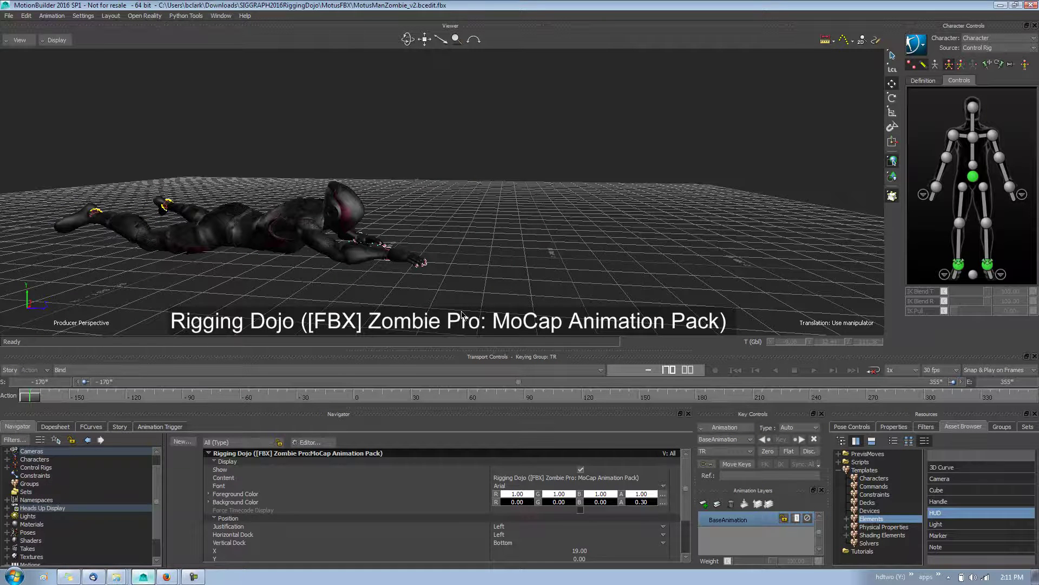
- Select the character's right wrist effector and scrub the crawl to about frame -66
click(937, 188)
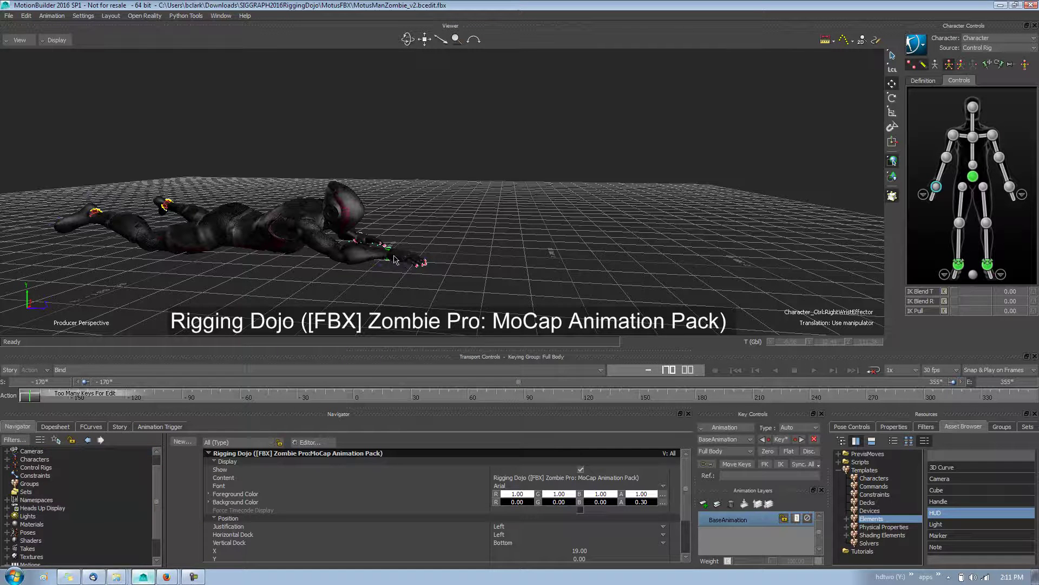
key(w)
drag(422, 244, 335, 228)
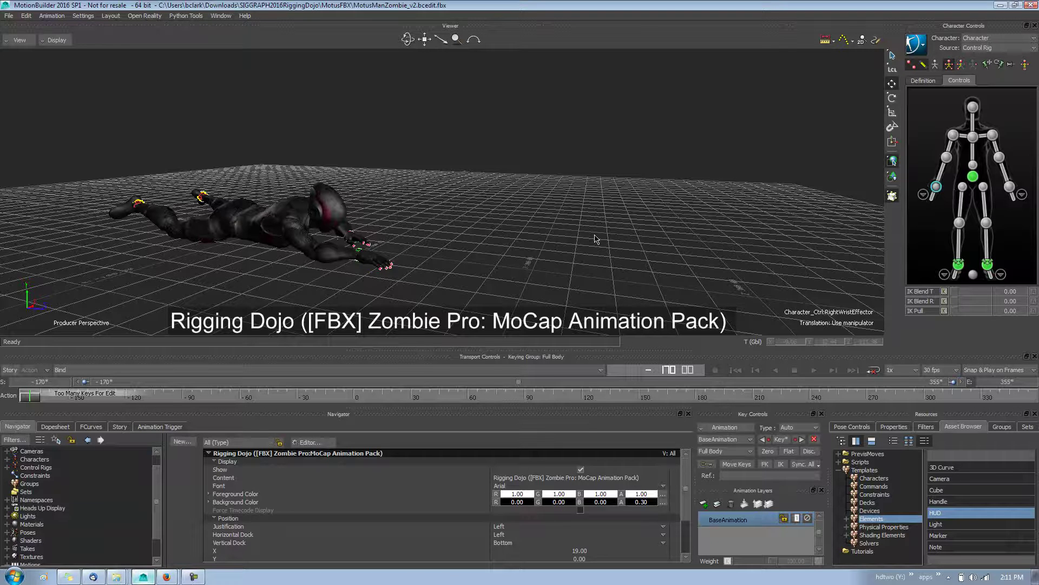
click(37, 399)
drag(37, 399, 234, 399)
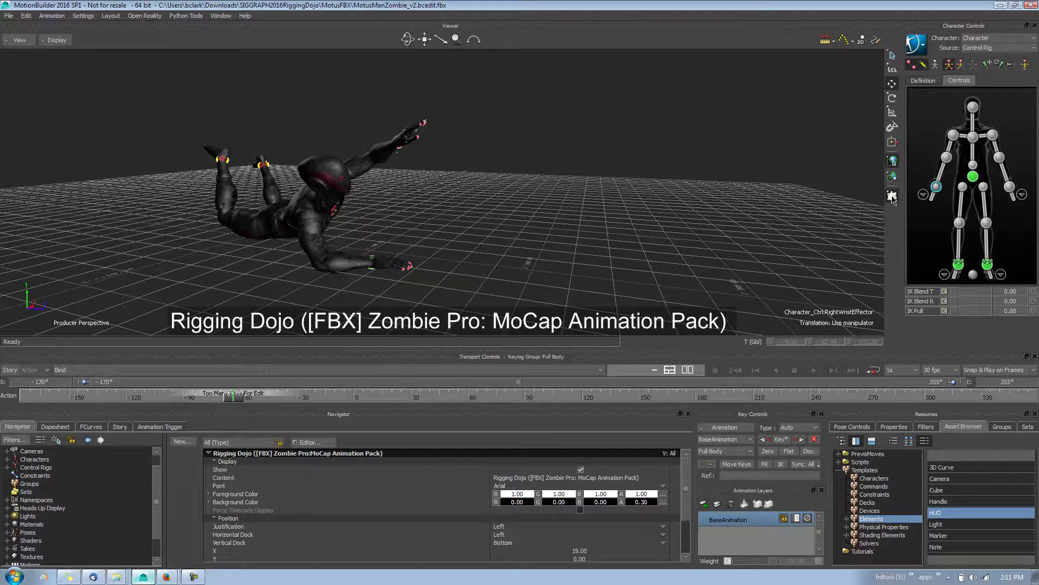
- Try to raise the right wrist effector at about frame -66
click(373, 264)
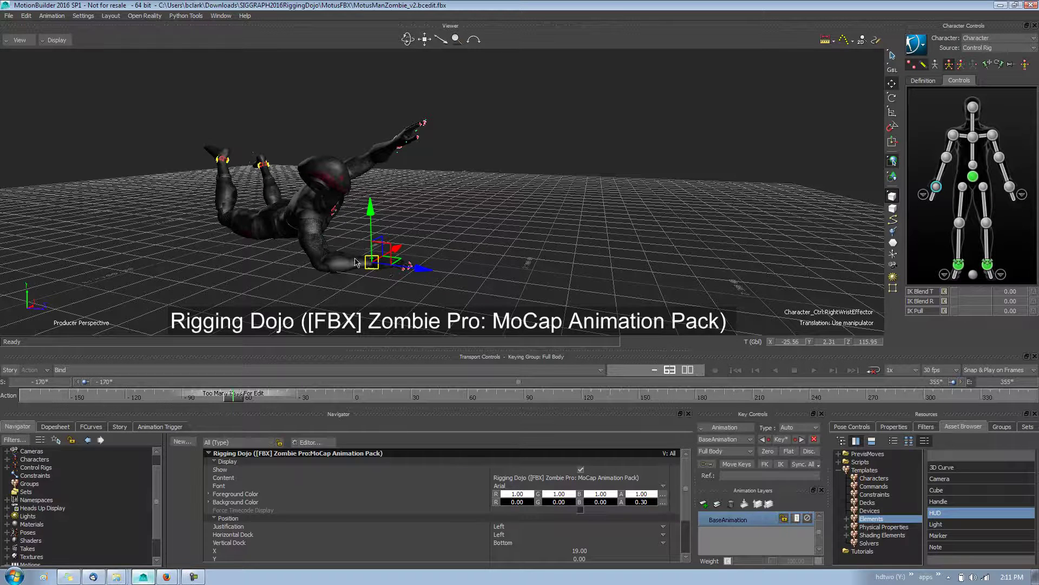
mouse_move(378, 263)
mouse_down()
mouse_move(372, 208)
mouse_move(378, 246)
mouse_up()
key(ctrl+z)
- Create an animation path for the selected right wrist effector with the current time at frame -170
drag(238, 403, 29, 397)
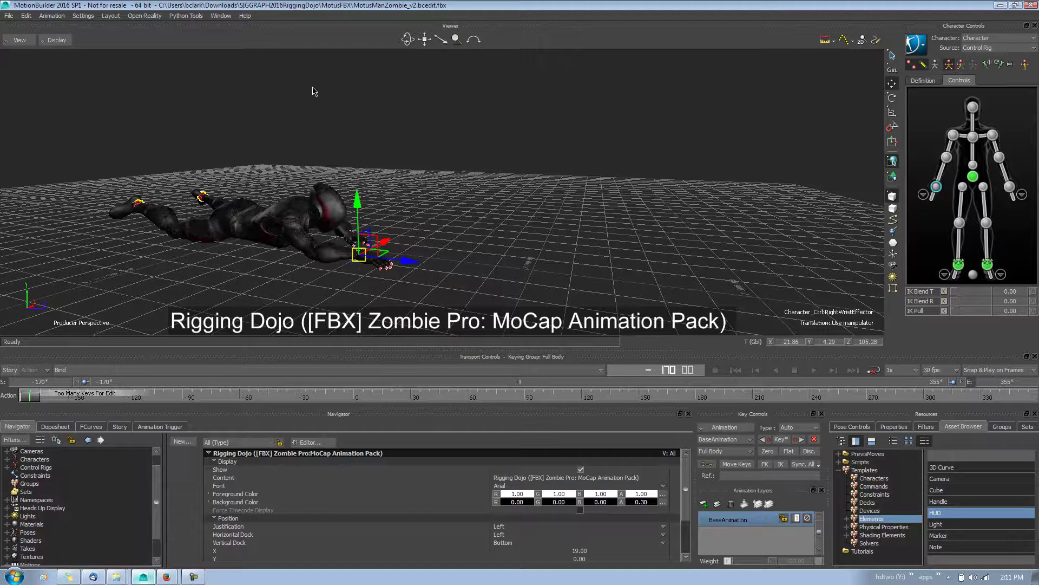
click(755, 427)
click(57, 16)
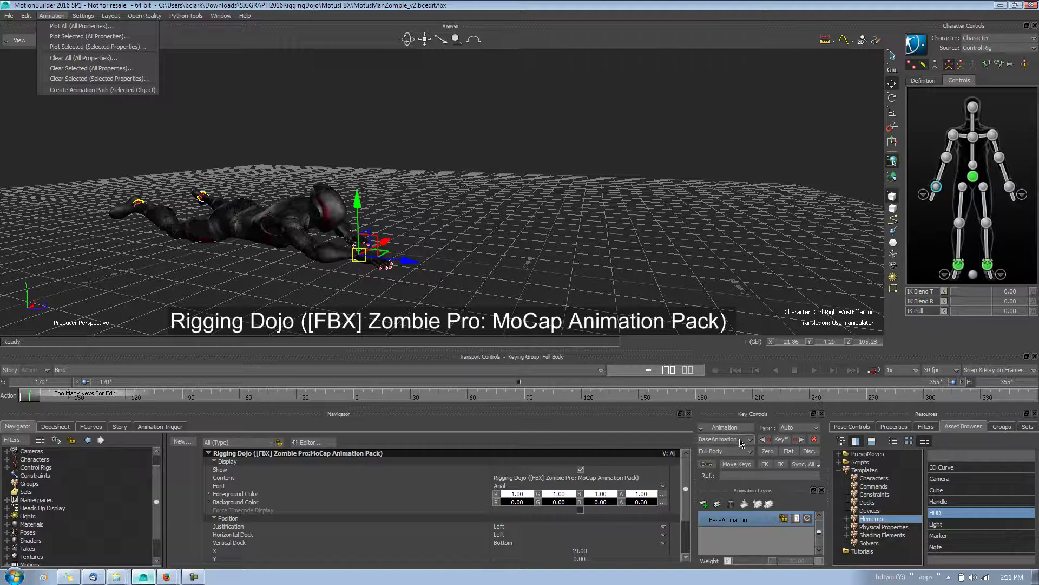
click(725, 427)
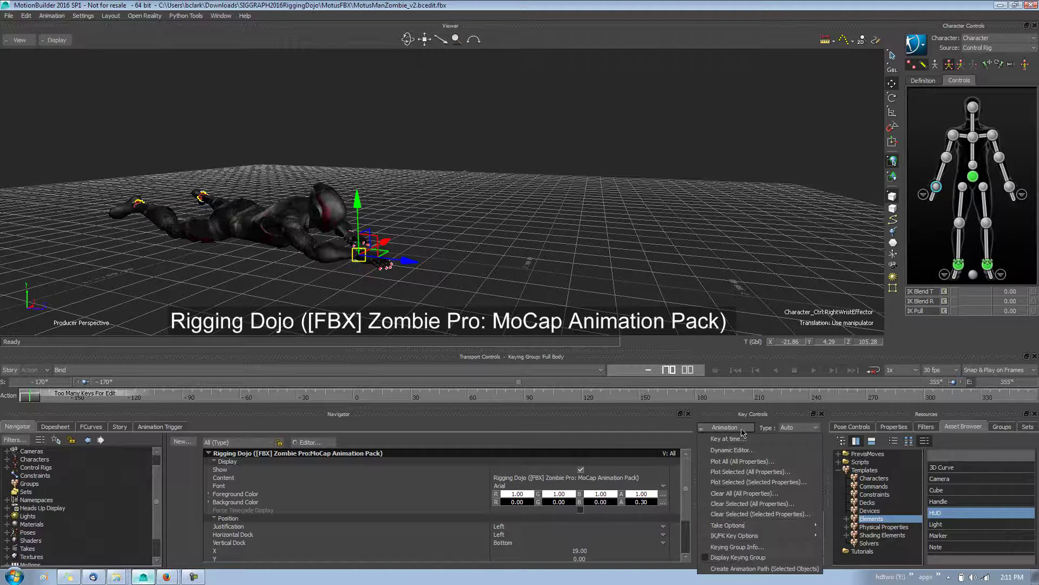
click(747, 569)
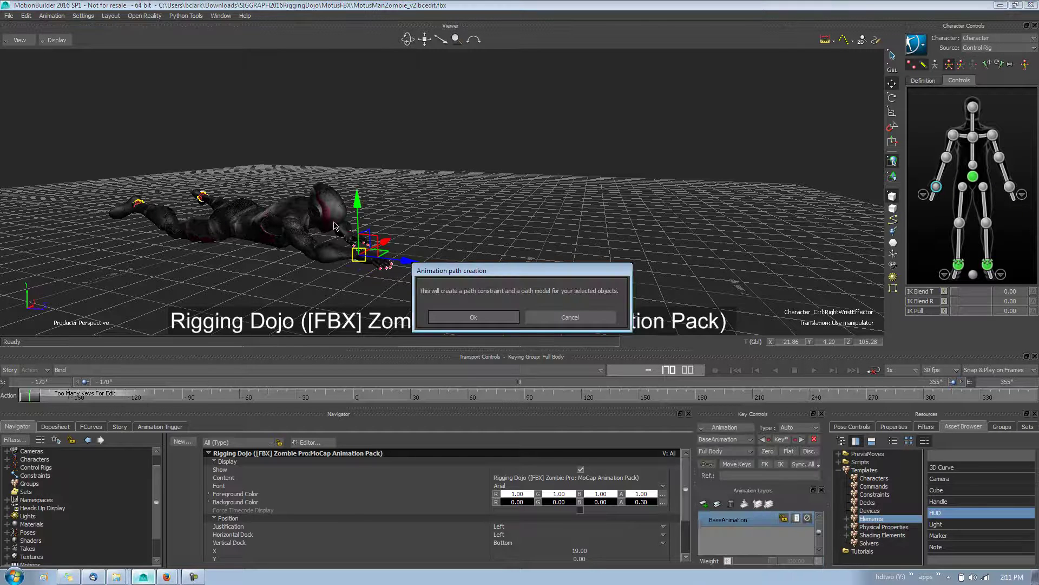
click(500, 317)
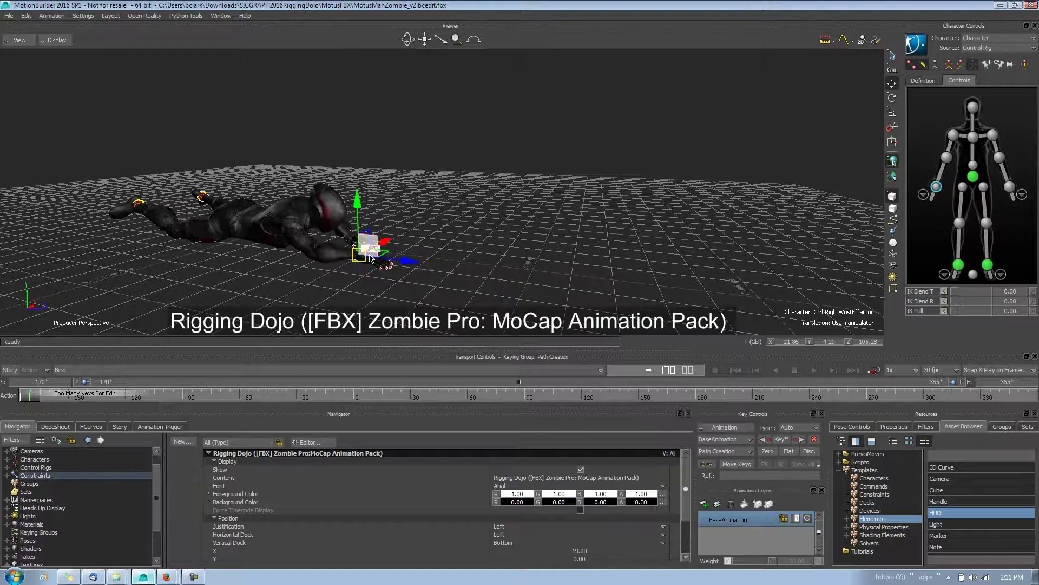
- Open the settings of the right wrist effector's path constraint and lock the constraint
click(57, 398)
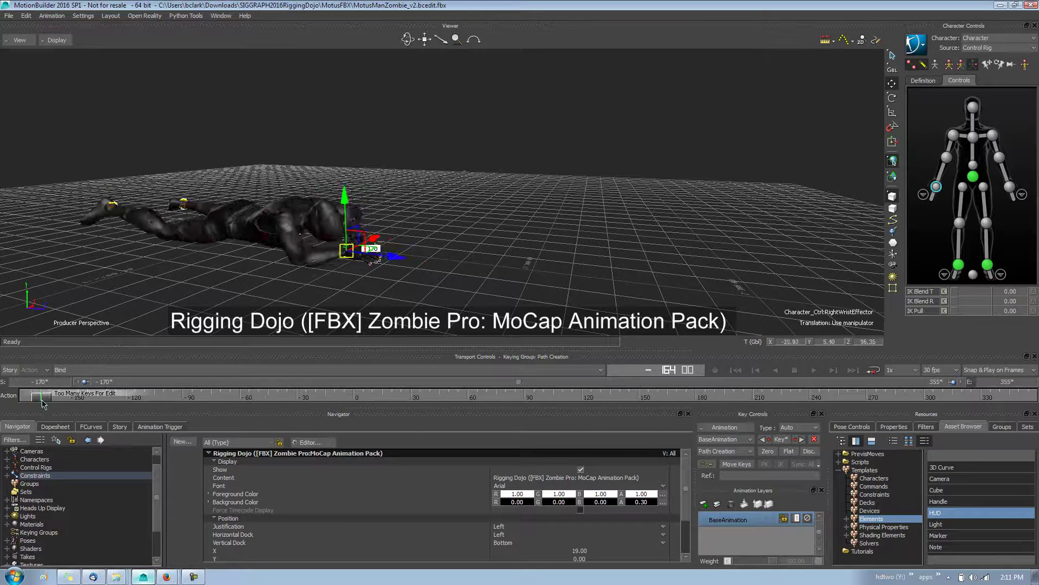
drag(56, 403, 1, 418)
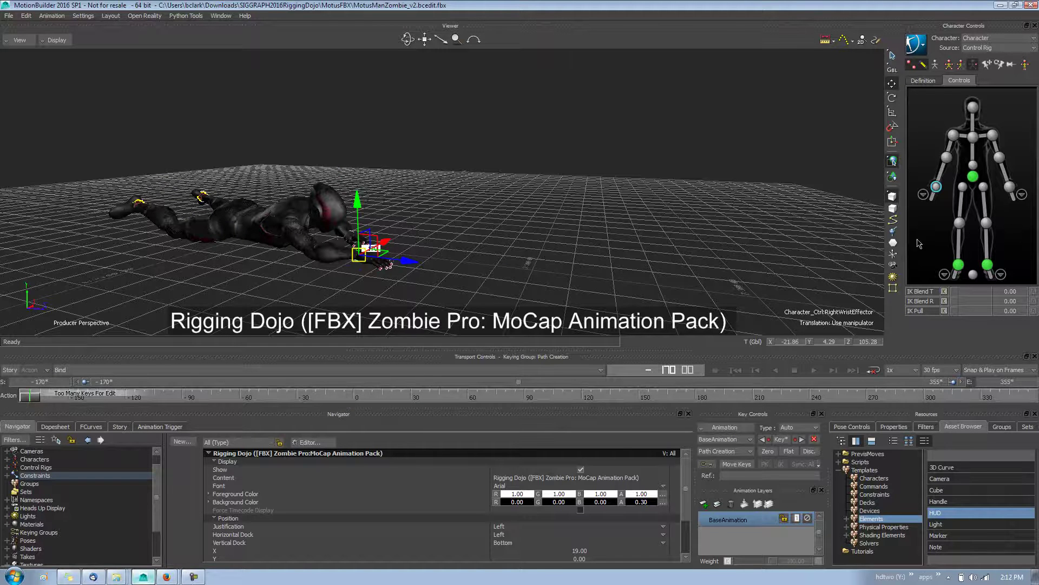
click(8, 475)
click(46, 484)
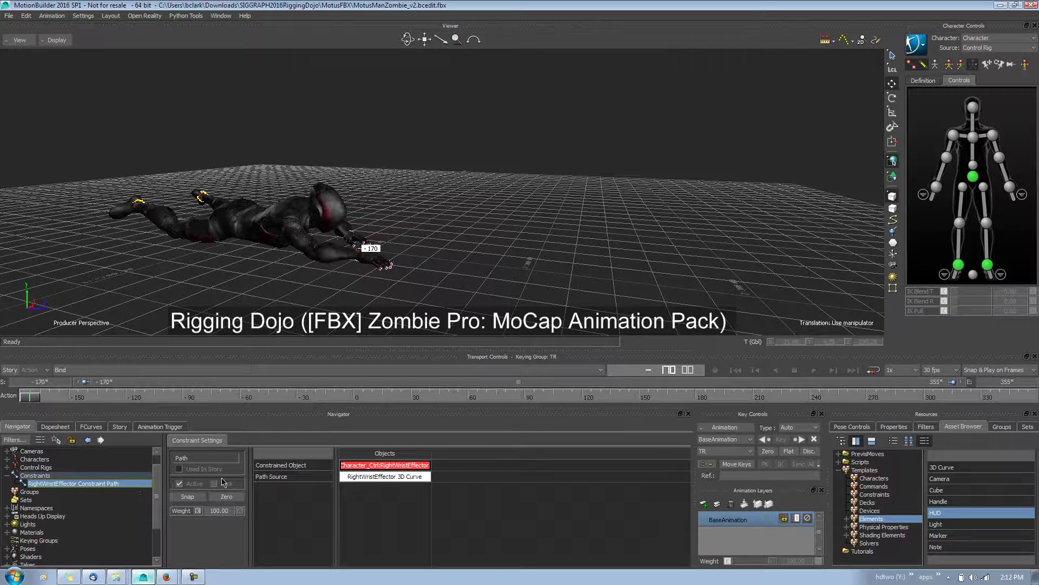
click(215, 483)
- Key the right wrist effector's path at frames -151, -114, -102, -94, -86, -66 and -50
drag(38, 399, 10, 407)
drag(33, 400, 67, 401)
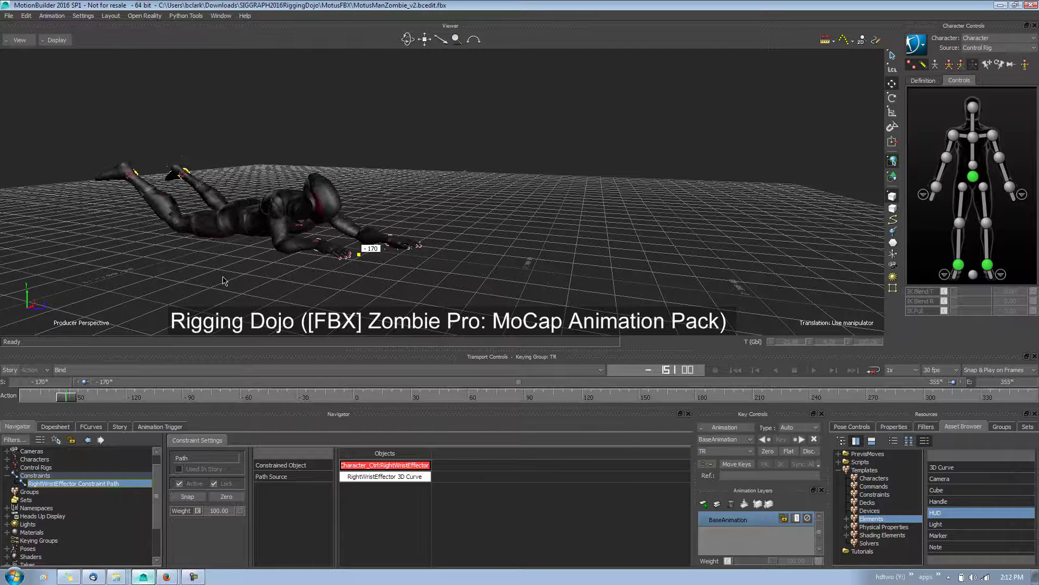
key(s)
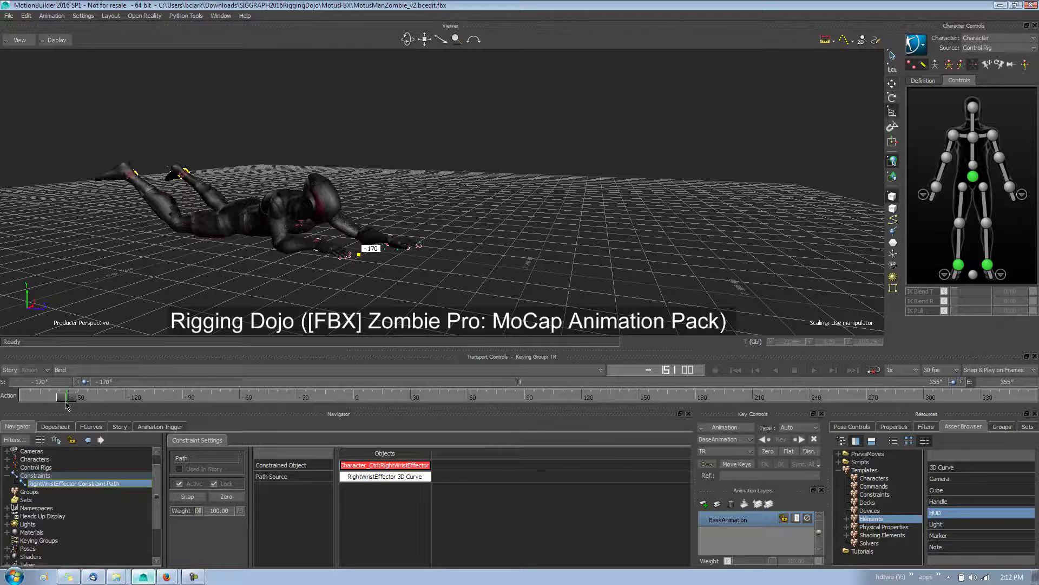
click(937, 187)
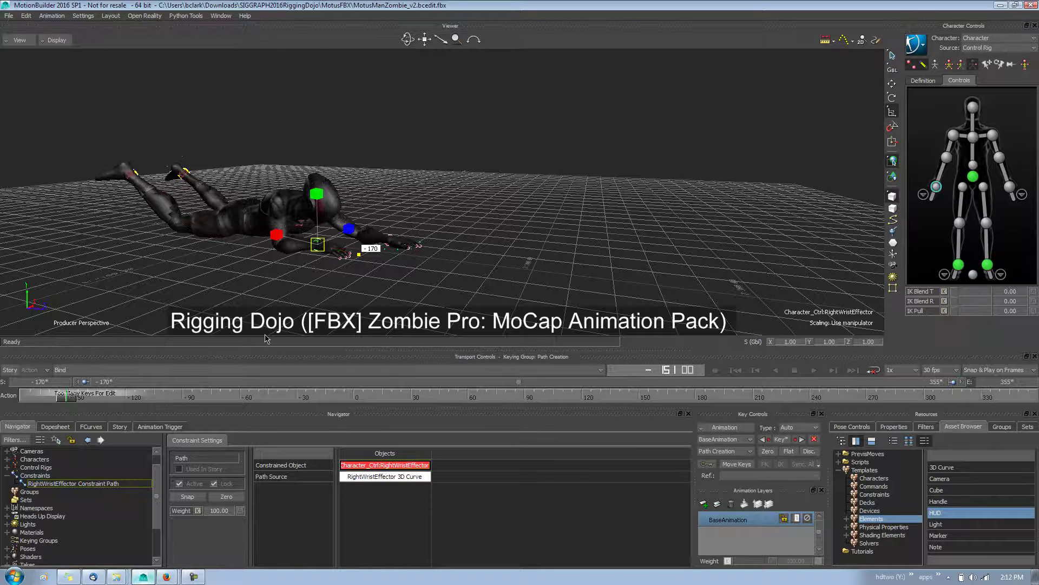
drag(74, 399, 257, 399)
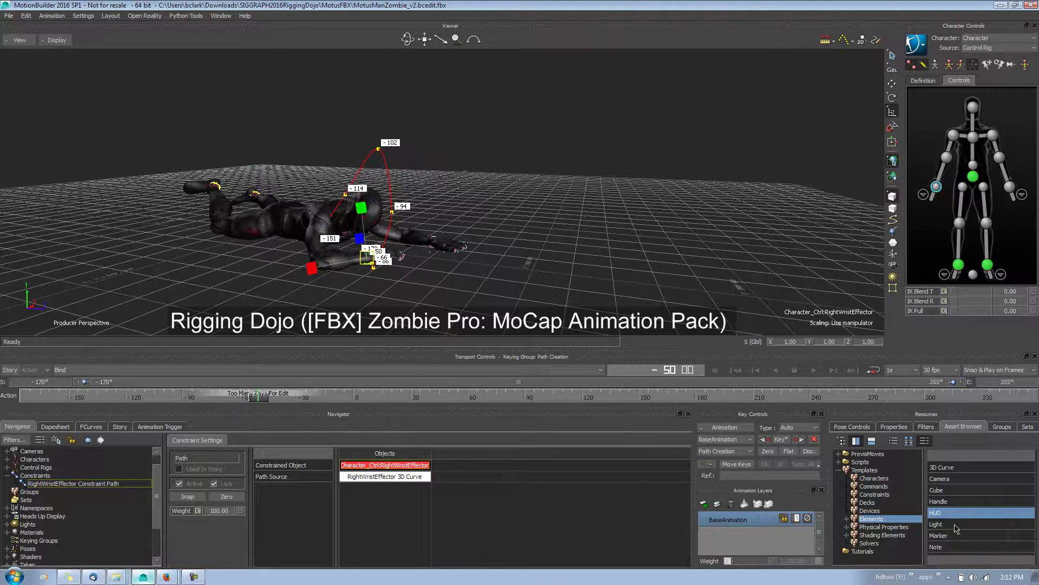
right_click(972, 577)
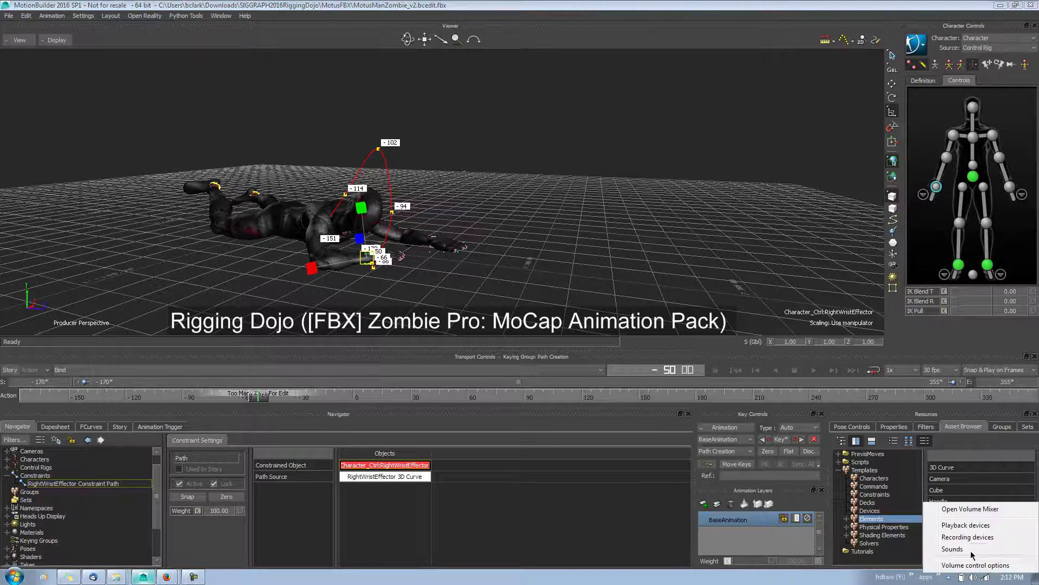
click(975, 578)
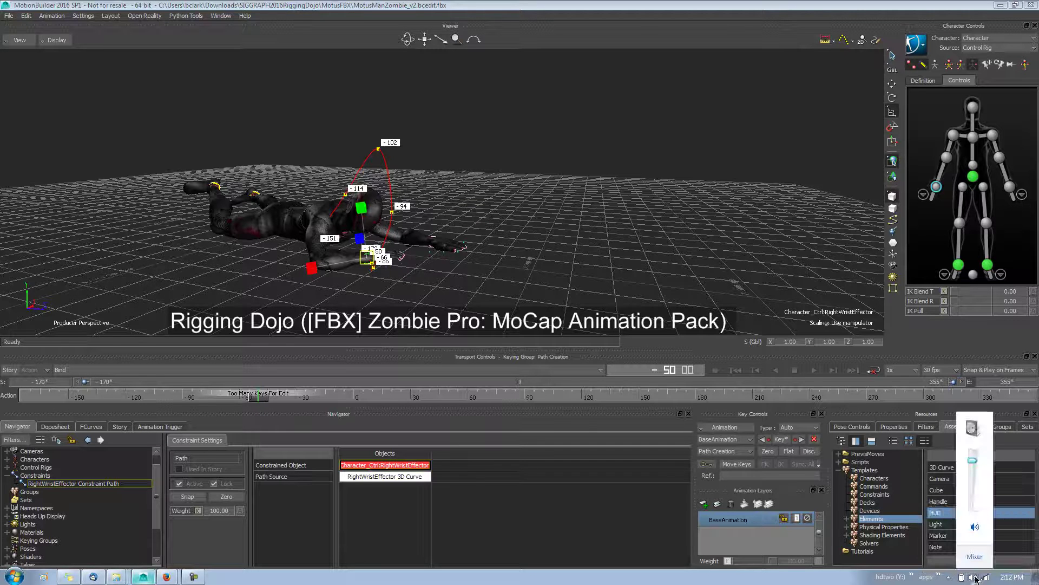
drag(969, 509, 972, 518)
- Scrub the wrist back along its path to frame -95 and switch the character's keying mode to Full Body
drag(262, 401, 164, 412)
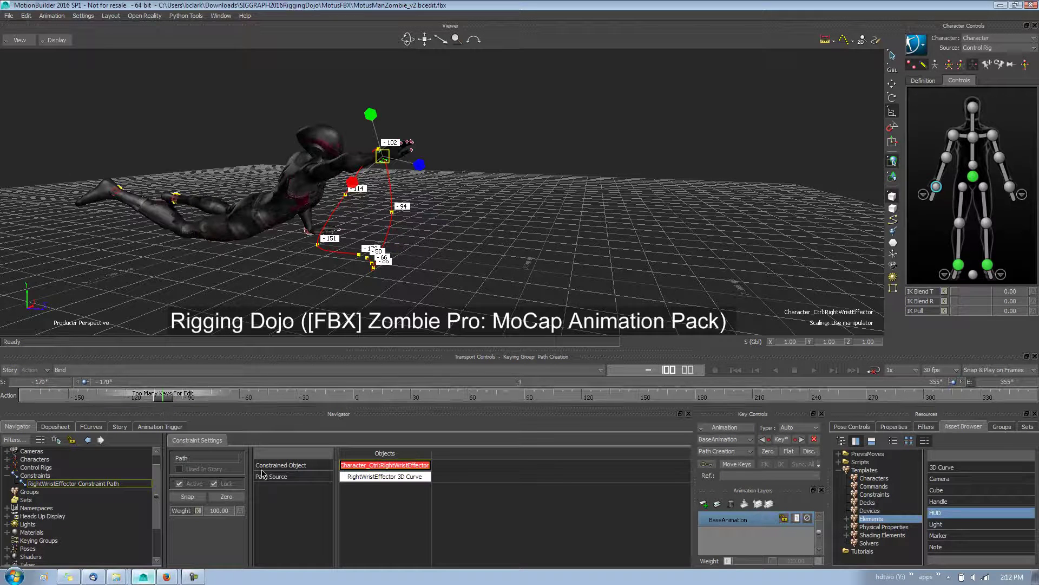
click(219, 510)
mouse_move(168, 398)
mouse_down()
mouse_move(131, 398)
mouse_move(172, 397)
mouse_up()
click(948, 67)
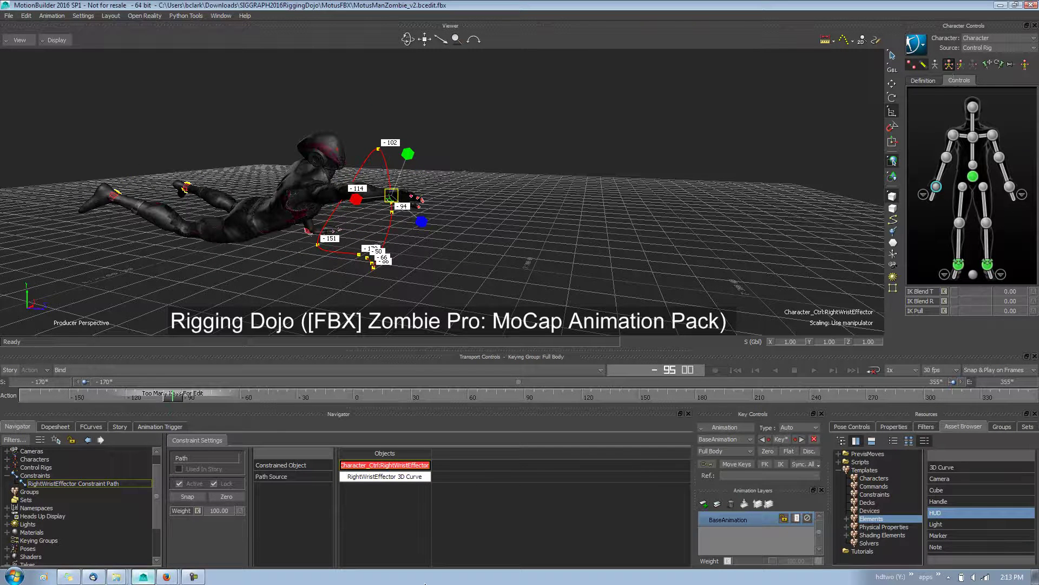
- Set IK Blend T to 100 on the right wrist effector so the hand follows the path
drag(475, 257, 564, 225)
drag(957, 294, 1021, 285)
drag(385, 164, 288, 302)
mouse_move(181, 397)
mouse_down()
mouse_move(141, 397)
mouse_move(179, 399)
mouse_up()
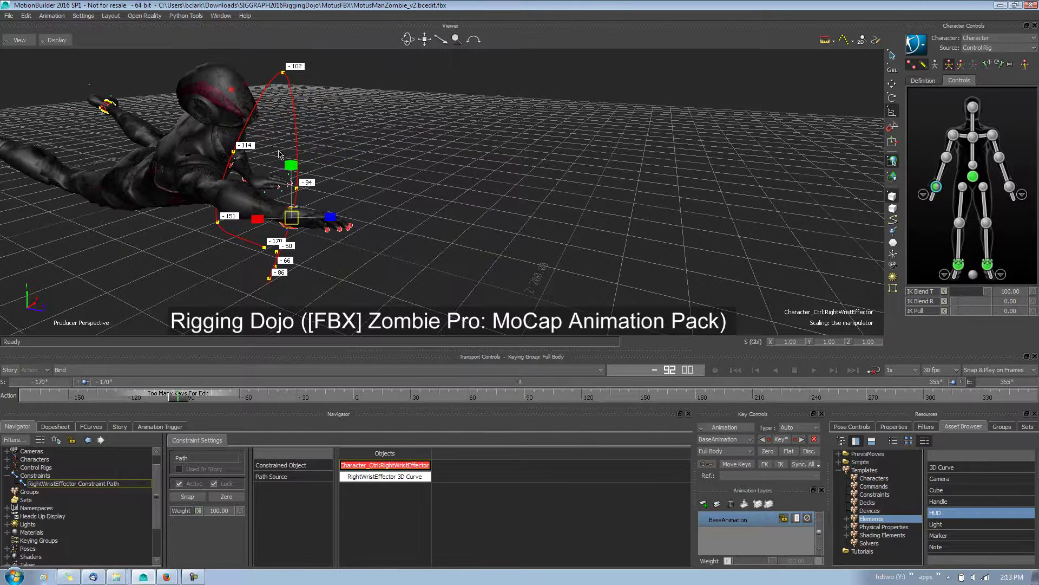
- Move the right wrist's 3D path curve to about X 1.70, Y 0.00, Z -3.97 and scrub the motion to check it
click(321, 99)
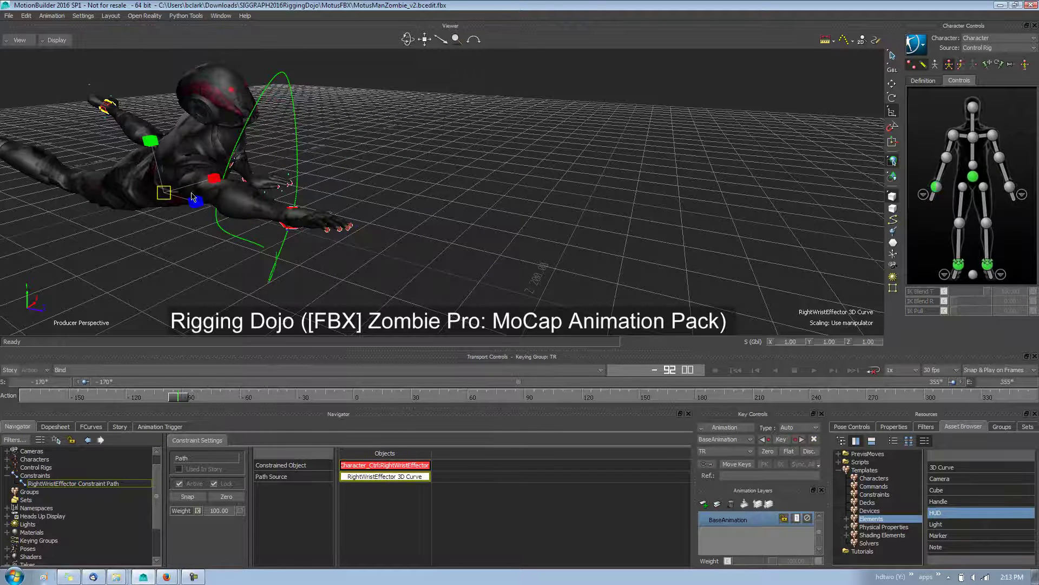
key(t)
drag(217, 187, 180, 188)
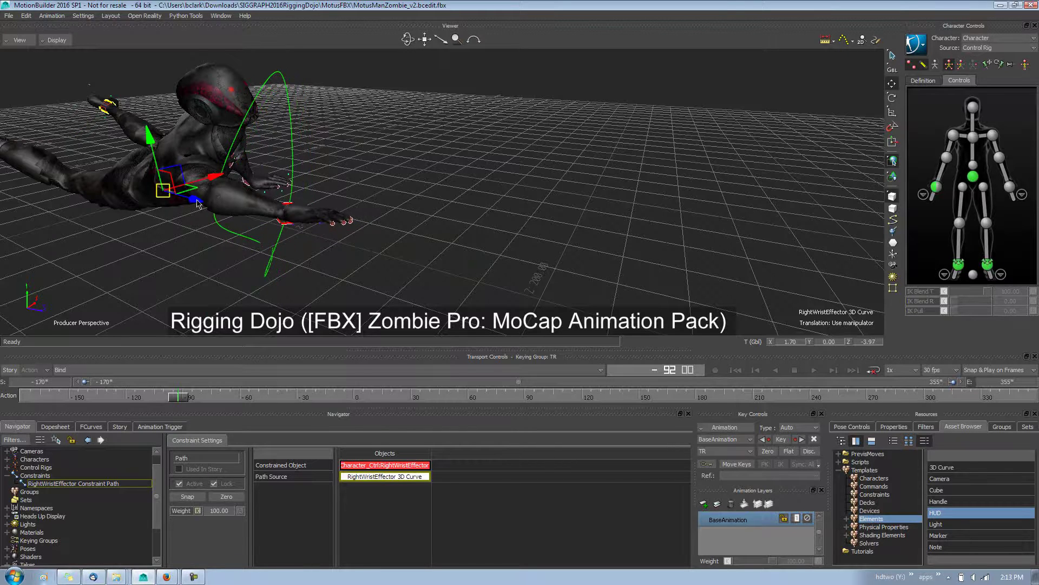
scroll(271, 243, up, 3)
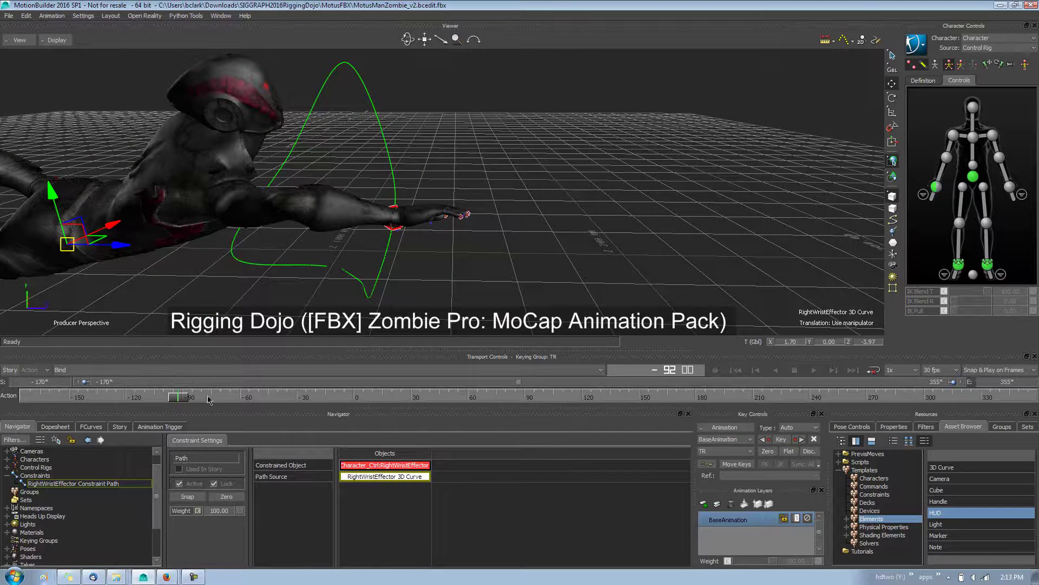
drag(208, 400, 138, 401)
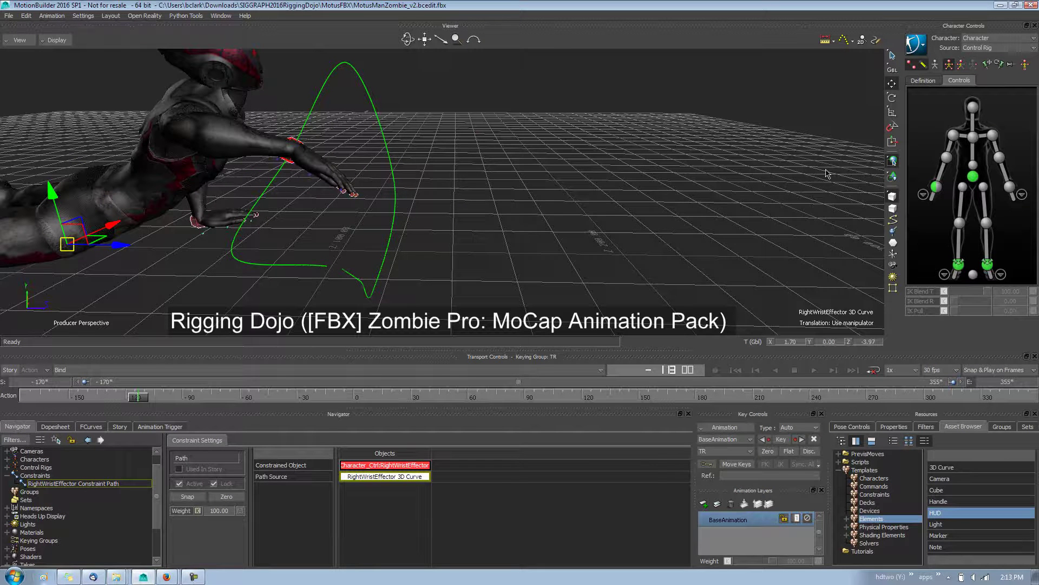
- Switch to vertex editing and move the peak point of the right wrist's path curve to about X -7.98, Y 60.34, Z 118.91
click(890, 198)
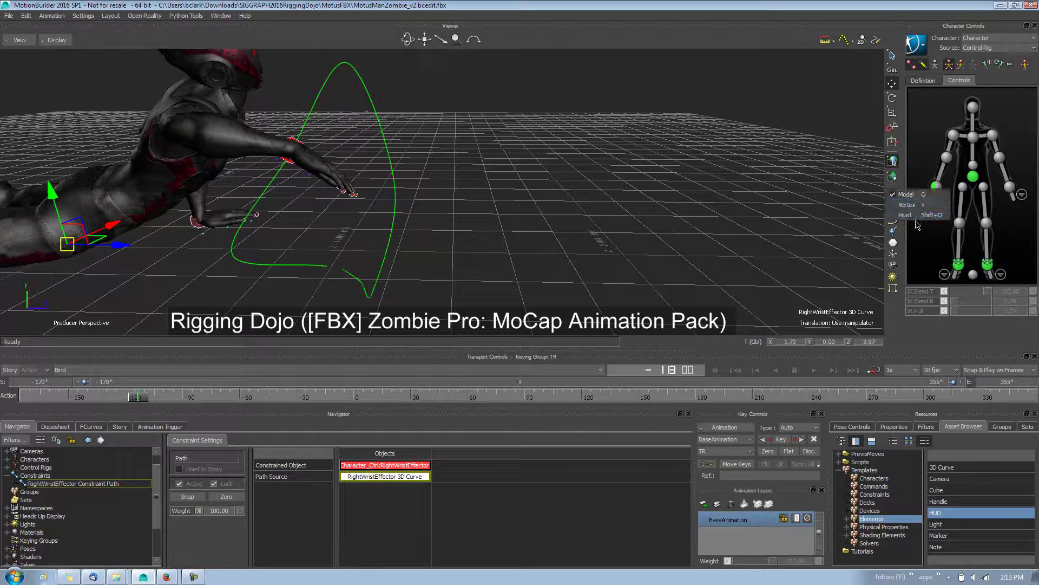
click(907, 205)
middle_drag(347, 147, 332, 178)
click(279, 226)
click(279, 168)
click(302, 156)
drag(307, 155, 338, 173)
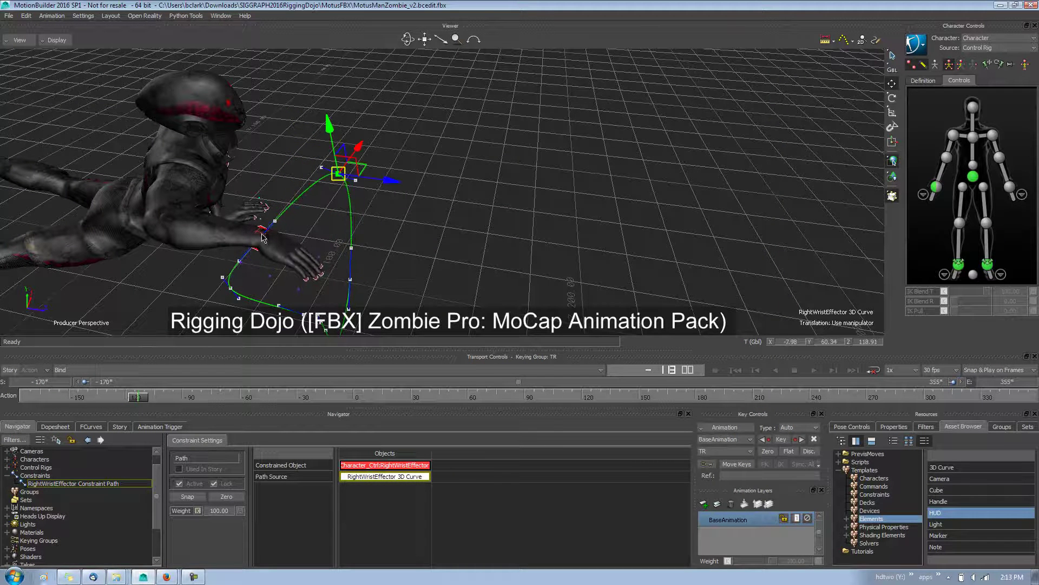
- Move the curve vertex at frame -114 to about X -18.74, Y 40.71, Z 88.15 and scrub to check the arm's motion
click(280, 229)
click(276, 221)
drag(279, 222, 243, 239)
drag(149, 403, 164, 373)
ctrl+shift+drag(373, 245, 414, 280)
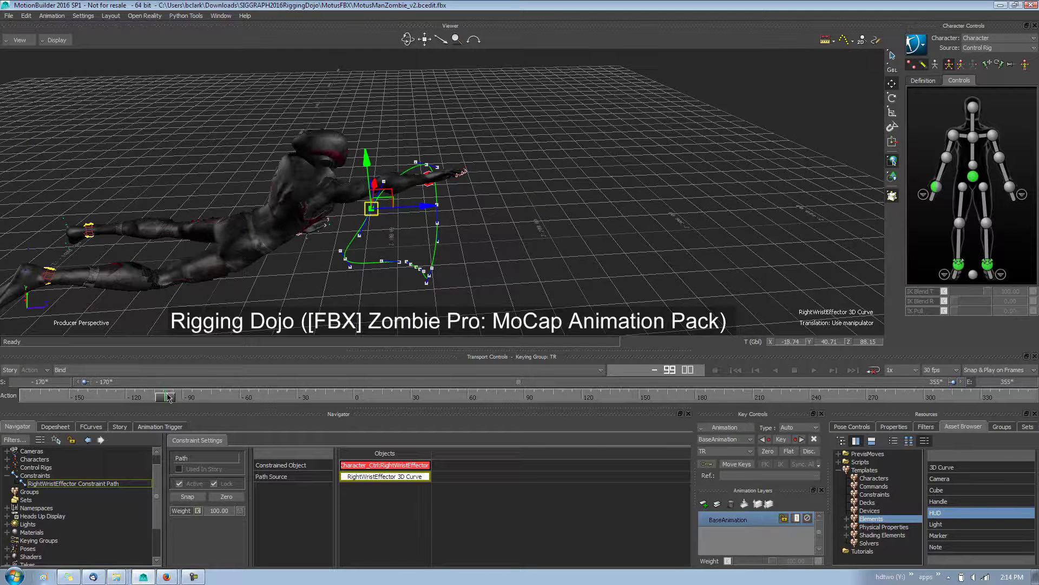
drag(168, 399, 56, 399)
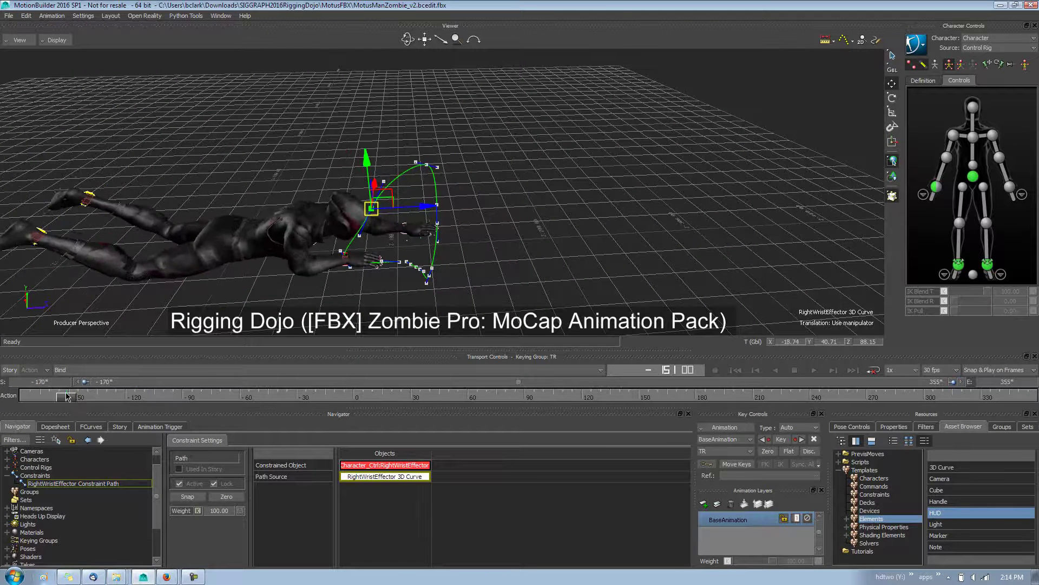
- Key the path constraint's Weight at 100 on frame -49 and at 0 on frame -37
drag(57, 398, 259, 381)
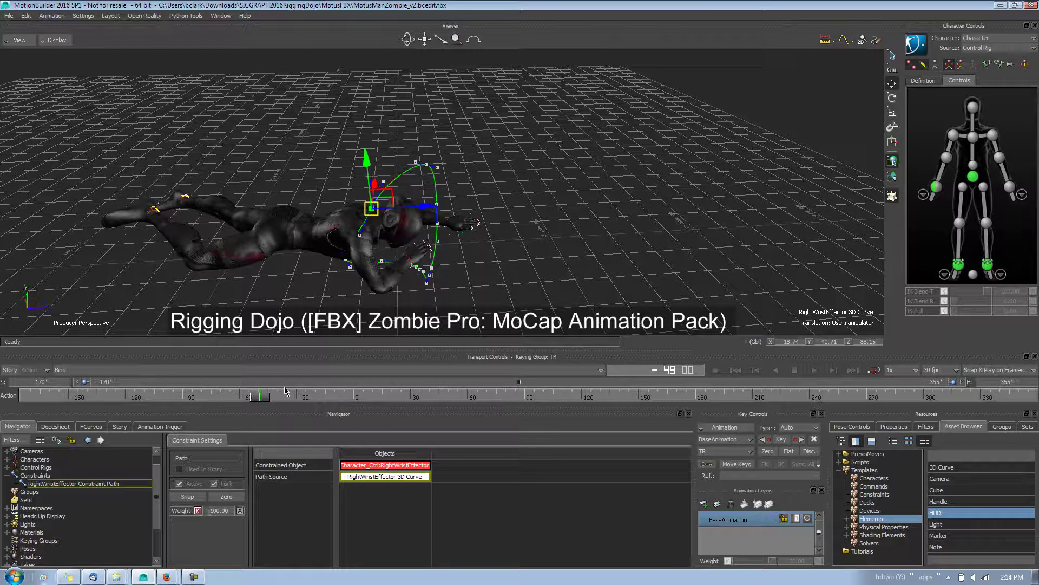
drag(265, 397, 282, 396)
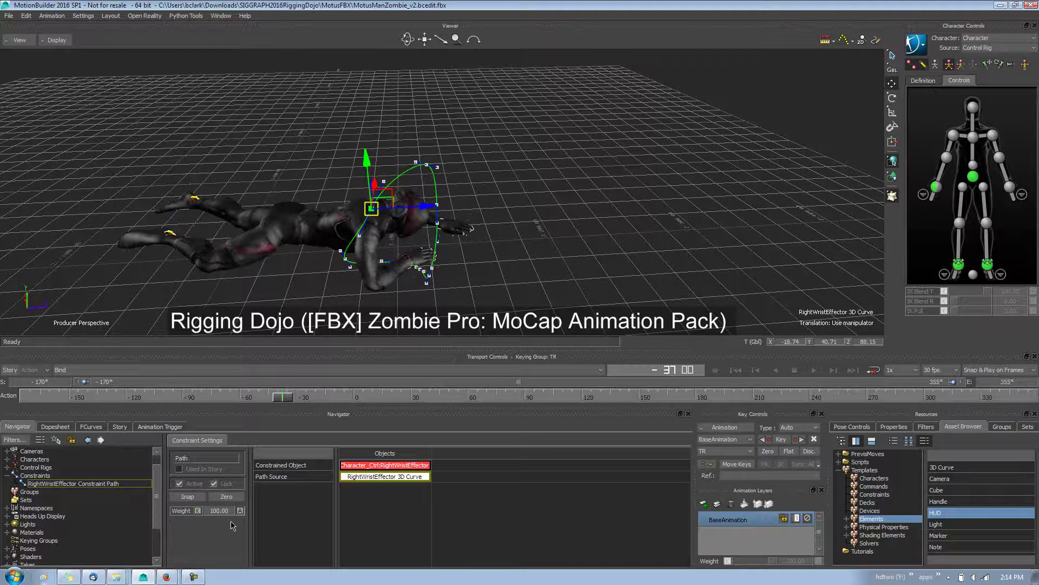
drag(221, 515, 209, 516)
click(198, 512)
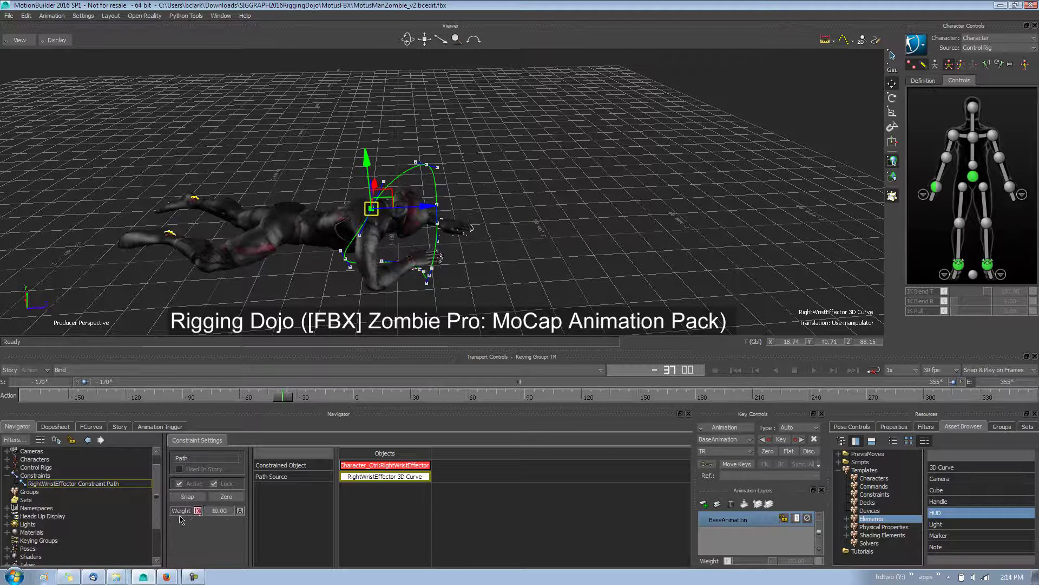
click(229, 509)
key(Return)
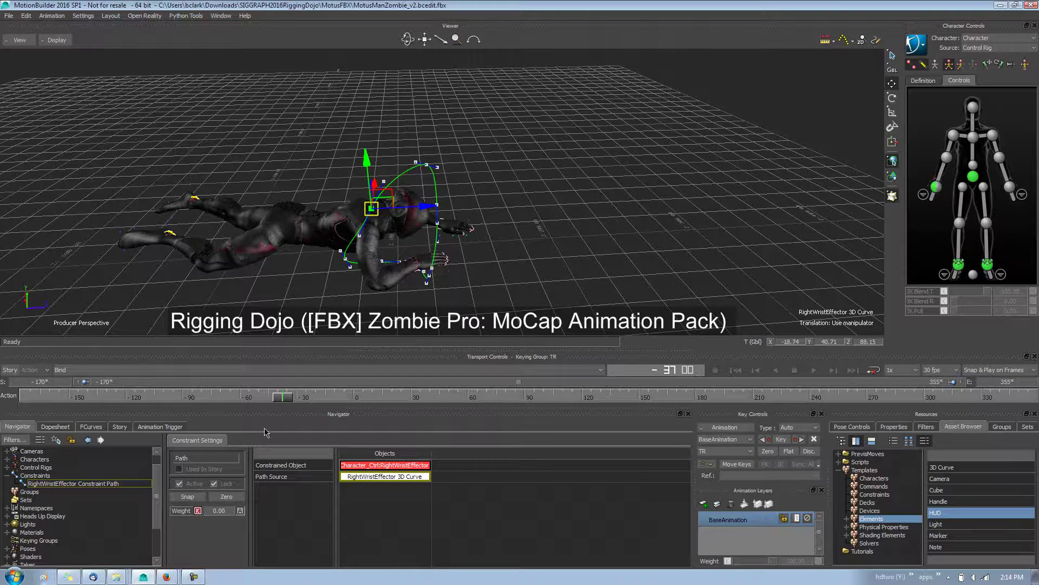
- Scrub back over the wrist's motion, then narrow the timeline's visible range to frames -74 through 39
drag(285, 398, 145, 373)
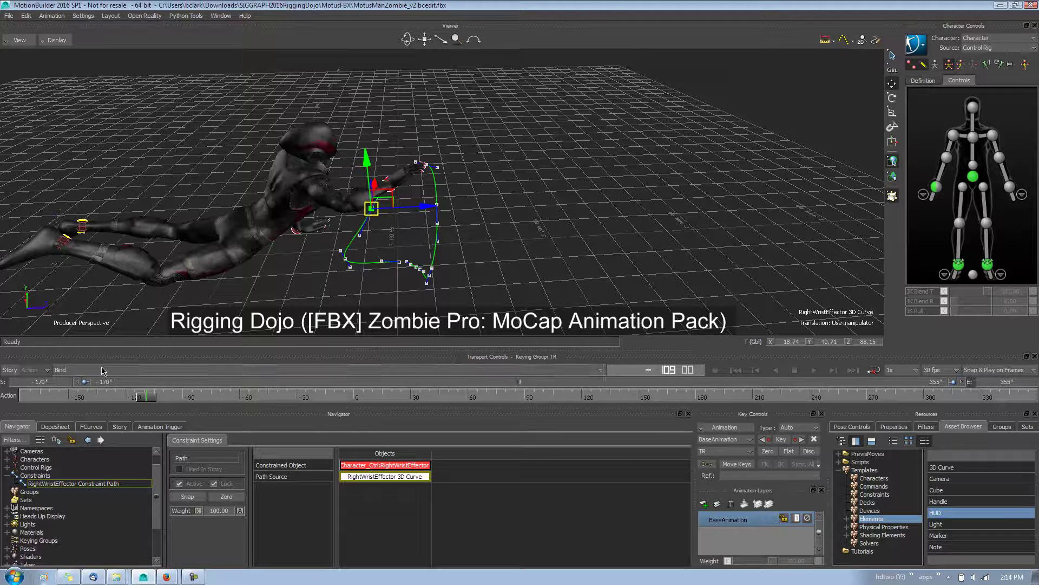
drag(86, 382, 359, 364)
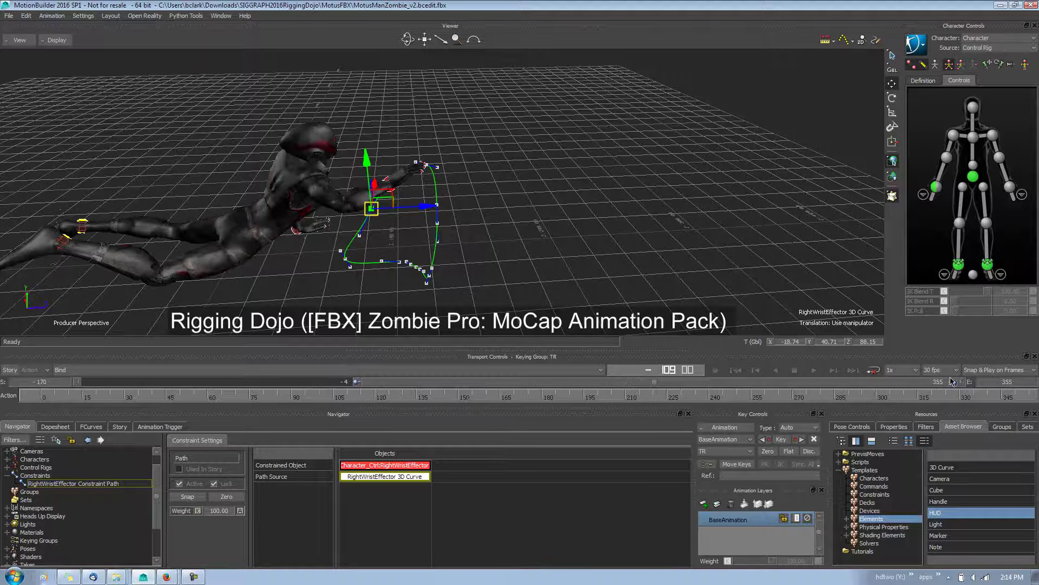
drag(953, 382, 674, 383)
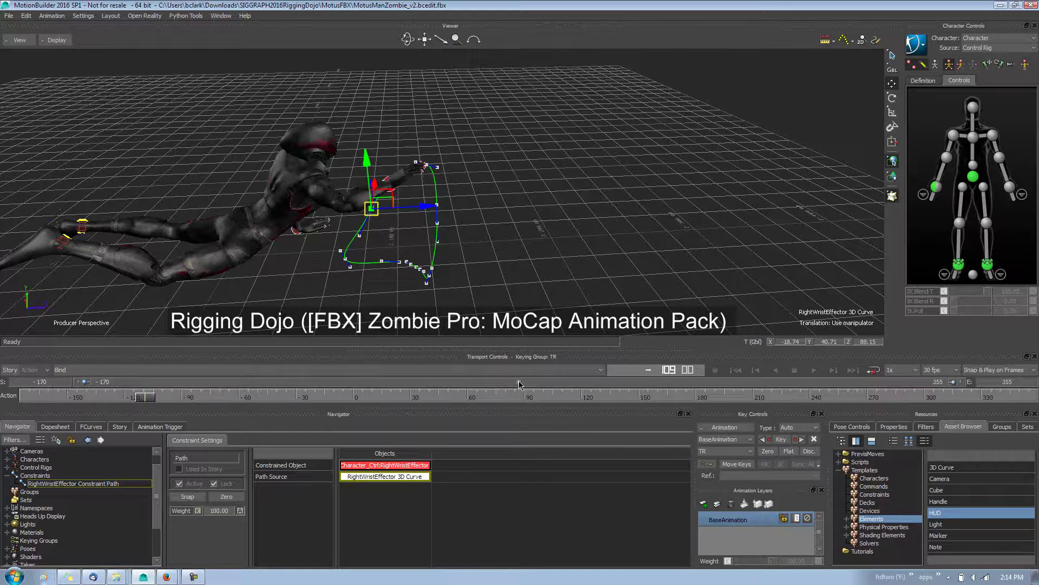
drag(515, 384, 412, 365)
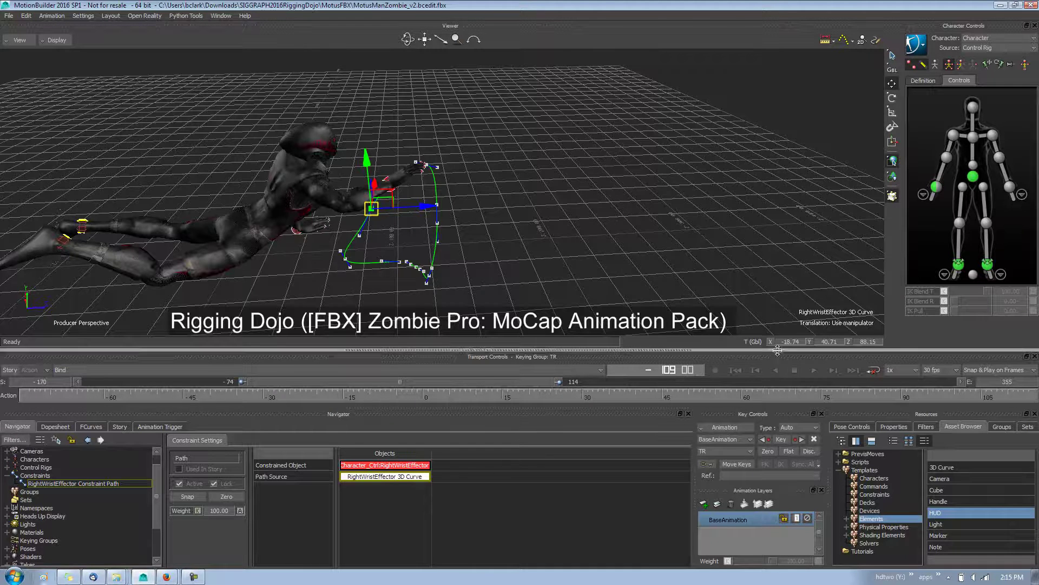
click(728, 371)
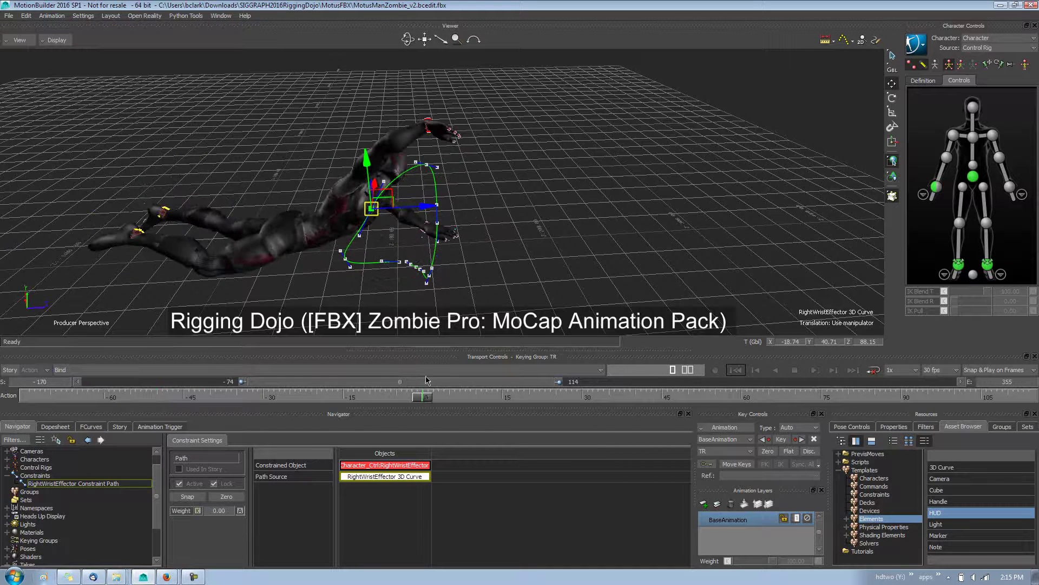
drag(427, 401, 436, 382)
click(413, 401)
key(space)
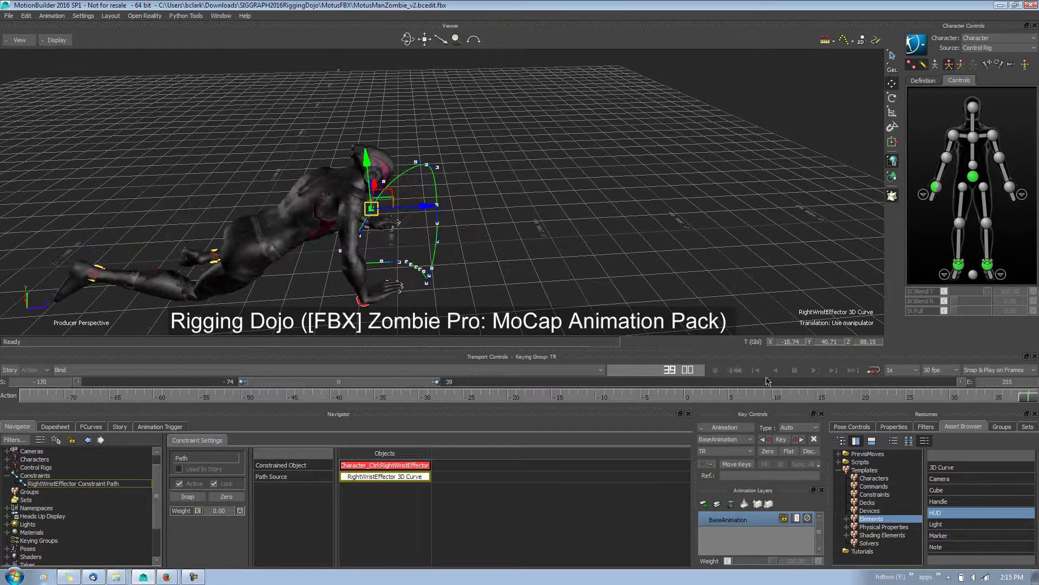
- Turn on looped playback, play the animation, and toggle the timeline to the full range and back to the zoomed range
click(873, 370)
click(814, 369)
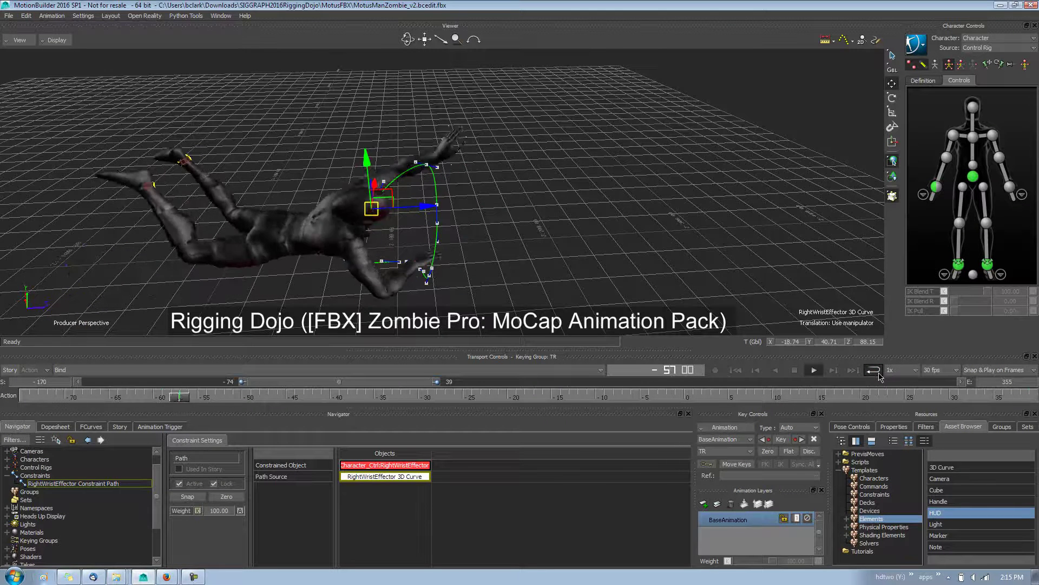
double_click(317, 382)
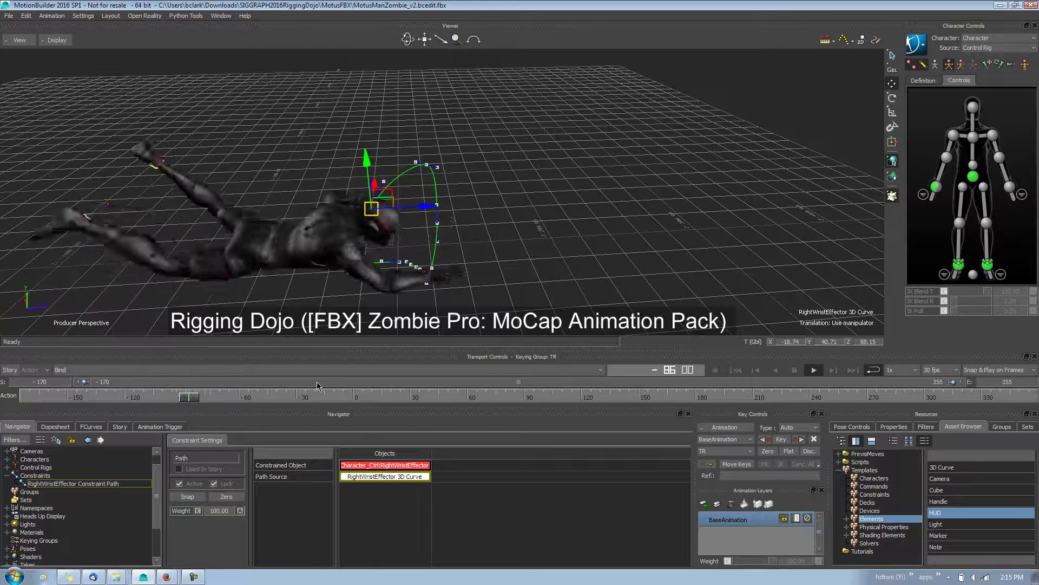
double_click(318, 382)
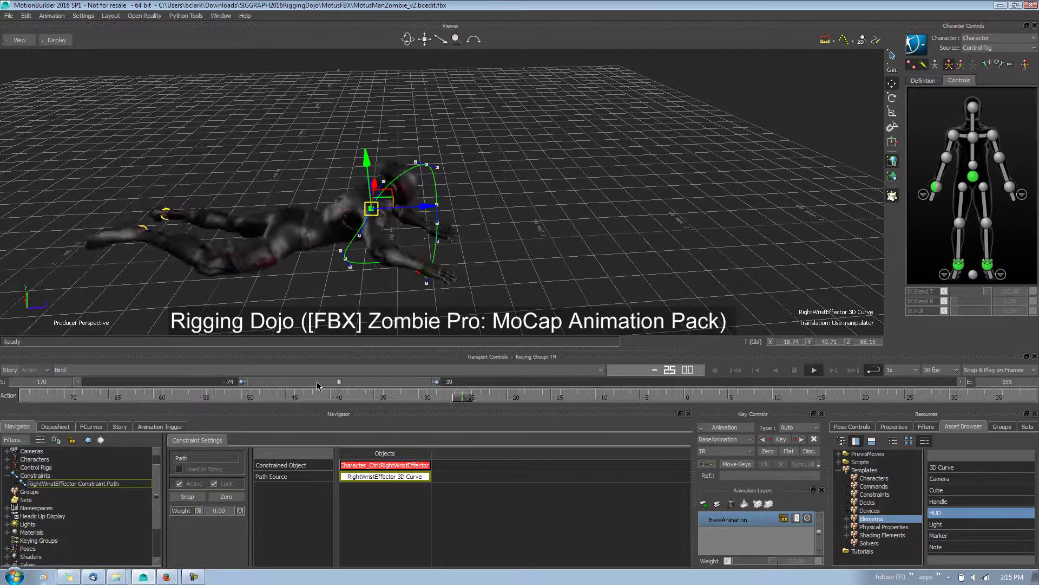
- Shift and trim the zoomed timeline range to frames 76 through 127, and select the right wrist effector
drag(318, 384, 462, 387)
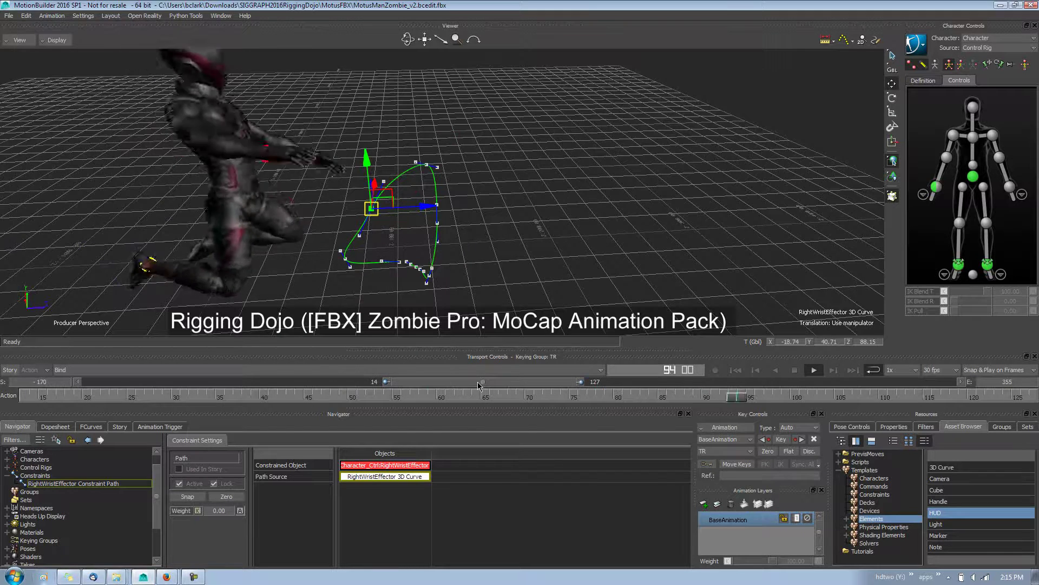
drag(398, 384, 468, 381)
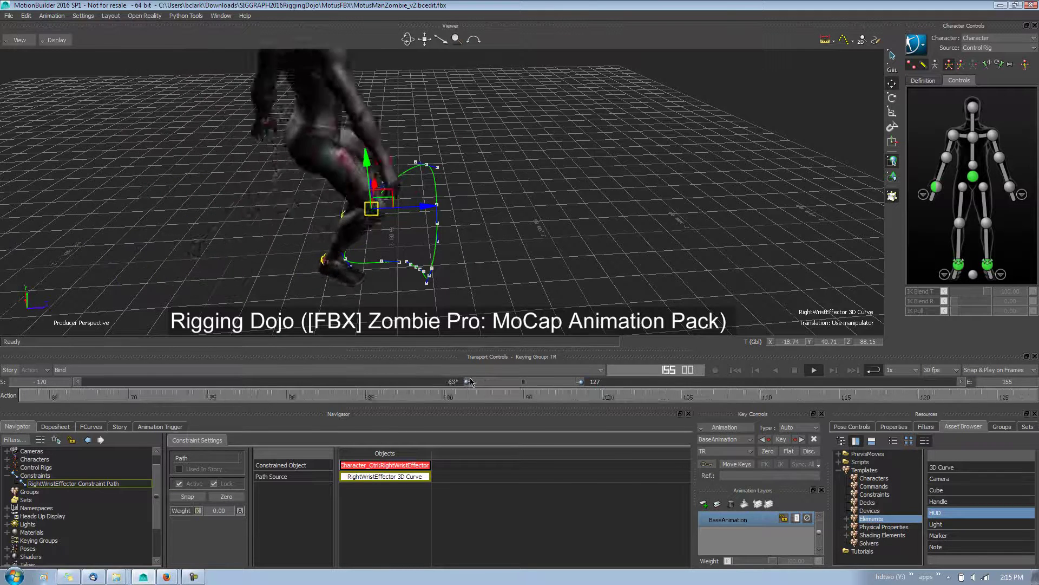
click(936, 187)
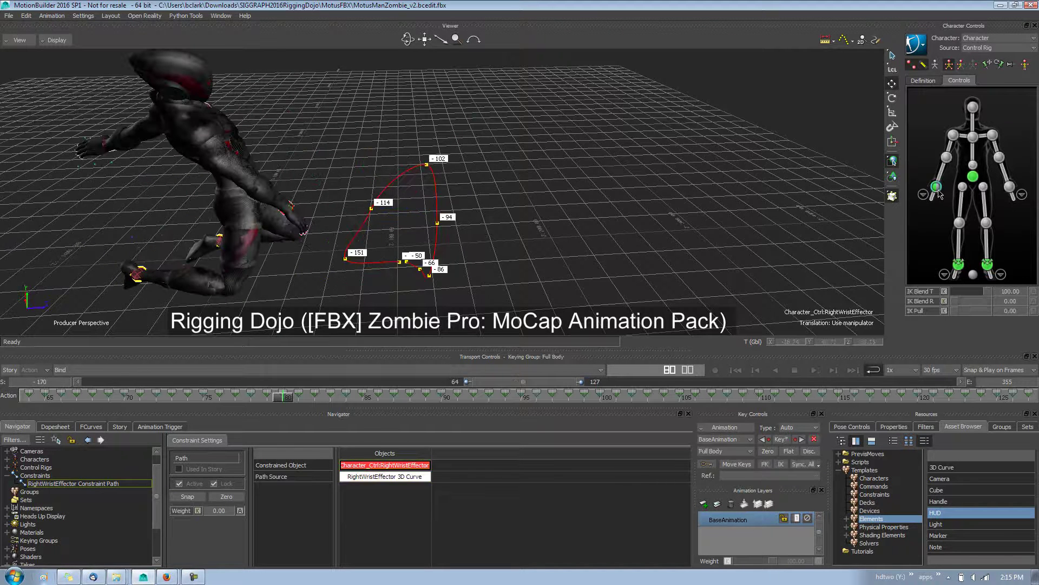
drag(467, 386, 488, 384)
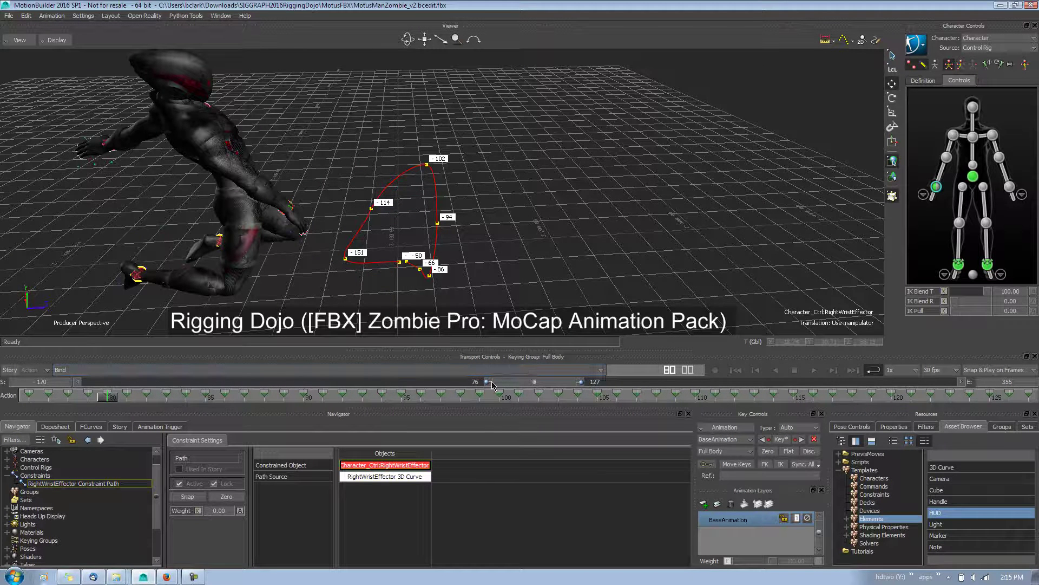
- Toggle the timeline between full and zoomed range and play the zoomed section to review the motion
double_click(513, 384)
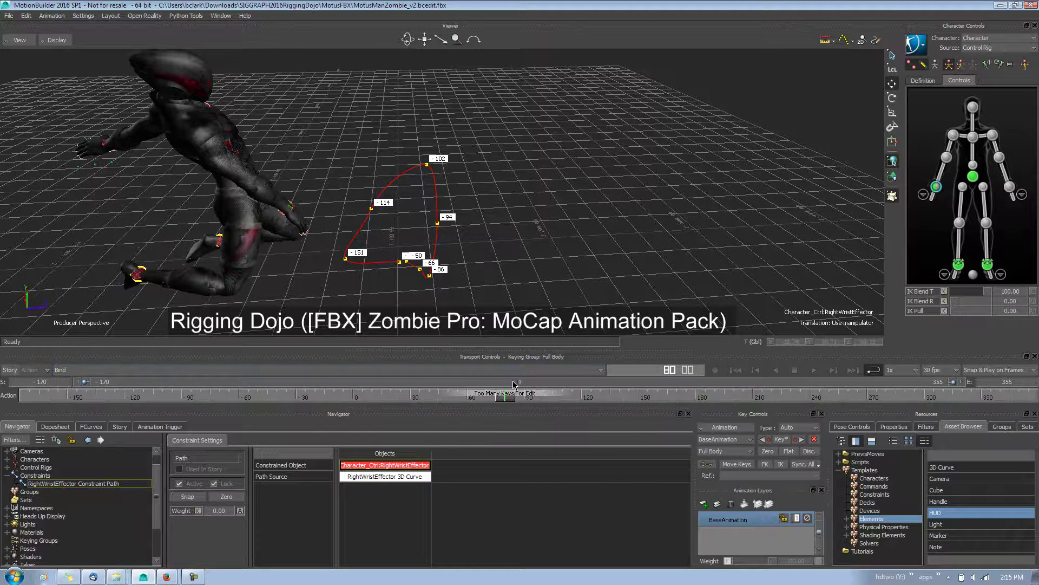
double_click(513, 385)
key(space)
key(space)
shift+drag(537, 290, 525, 295)
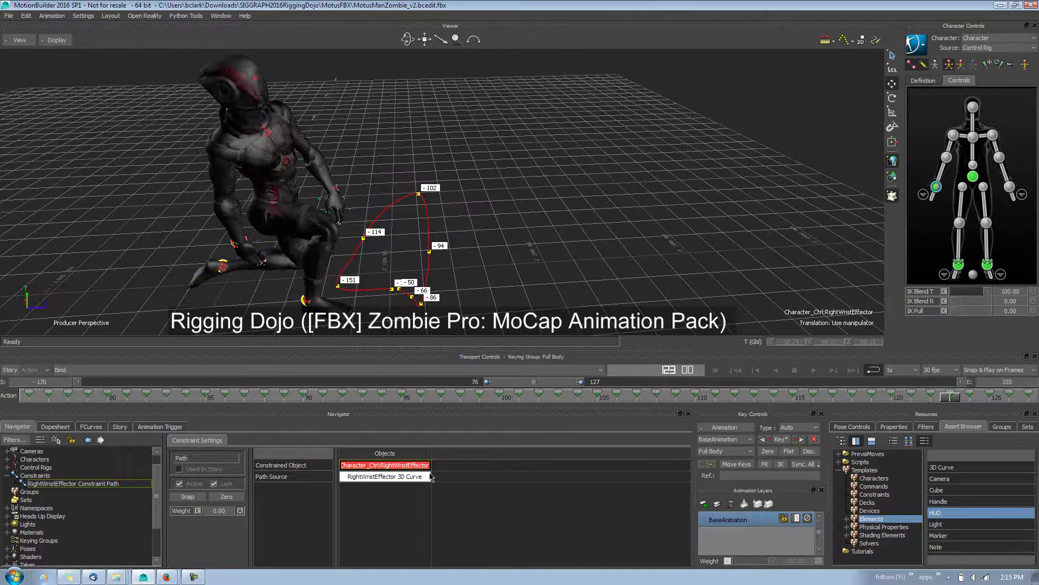
- Display the right wrist effector's translation function curves, framed over about frames -115 to 50
click(91, 427)
click(35, 485)
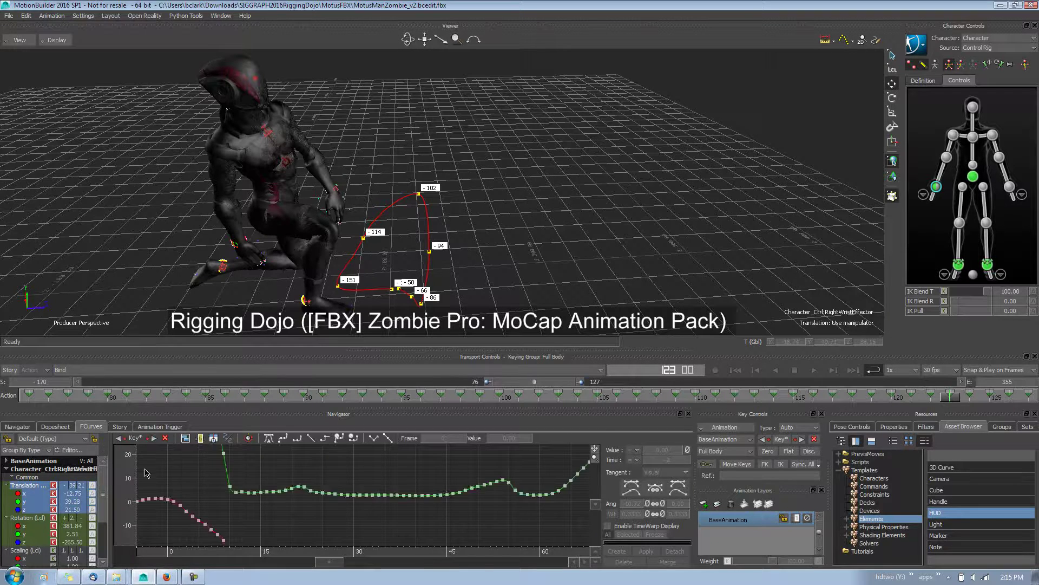
click(36, 517)
click(36, 486)
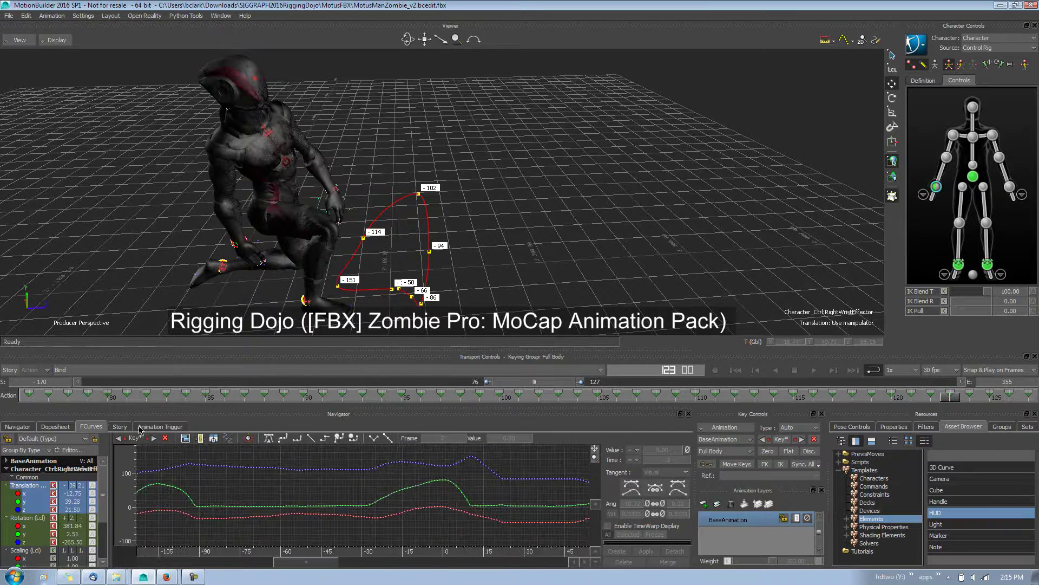
- Add retime markers on the translation curves near frames -59, -5 and 42, and retime the middle one to about frame -28
click(248, 438)
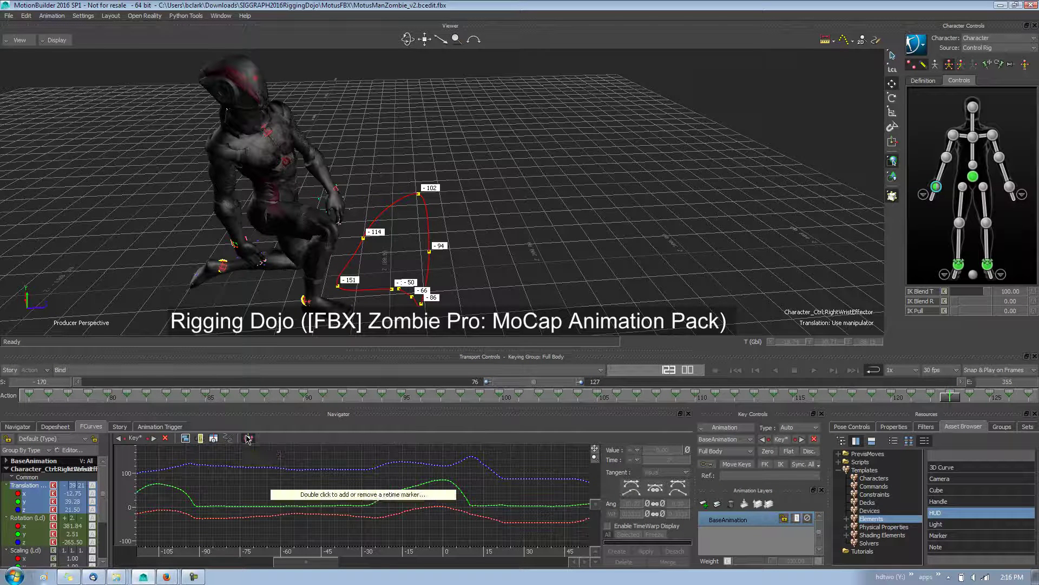
double_click(288, 462)
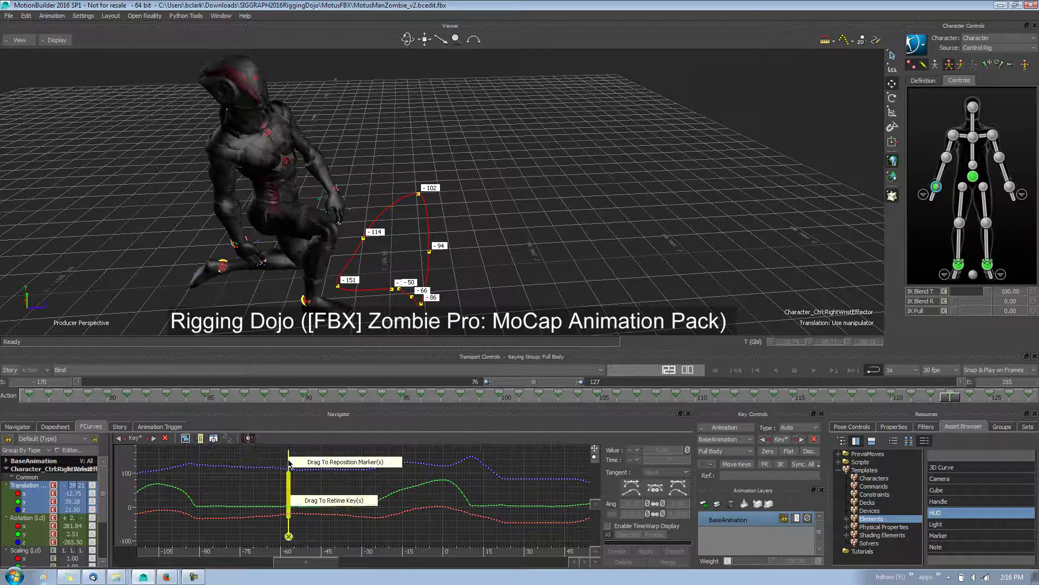
double_click(432, 464)
double_click(561, 465)
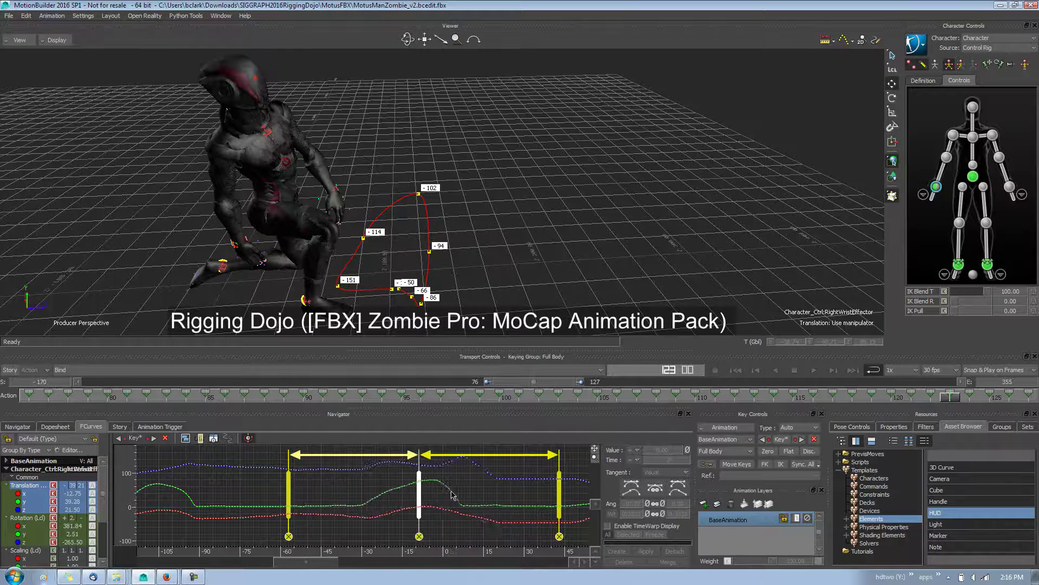
drag(501, 494, 349, 505)
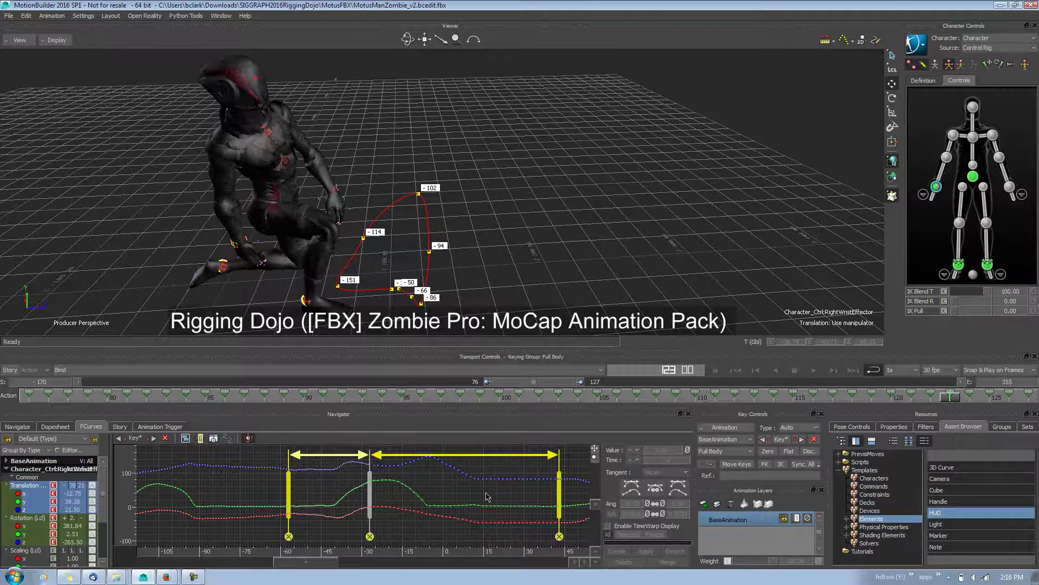
- Lock the retime segment from about frame -28 to 13, then retime the first marker to about -63 and the last to about 31
click(417, 456)
mouse_move(290, 490)
mouse_down()
mouse_move(343, 491)
mouse_move(254, 488)
mouse_move(299, 487)
mouse_move(278, 485)
mouse_up()
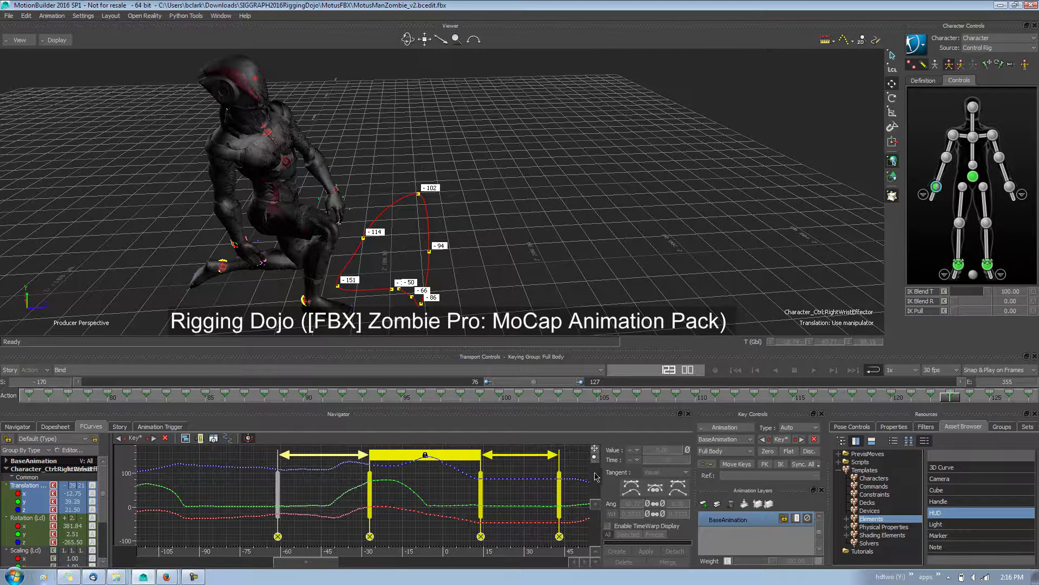
mouse_move(559, 490)
mouse_down()
mouse_move(509, 490)
mouse_move(529, 490)
mouse_up()
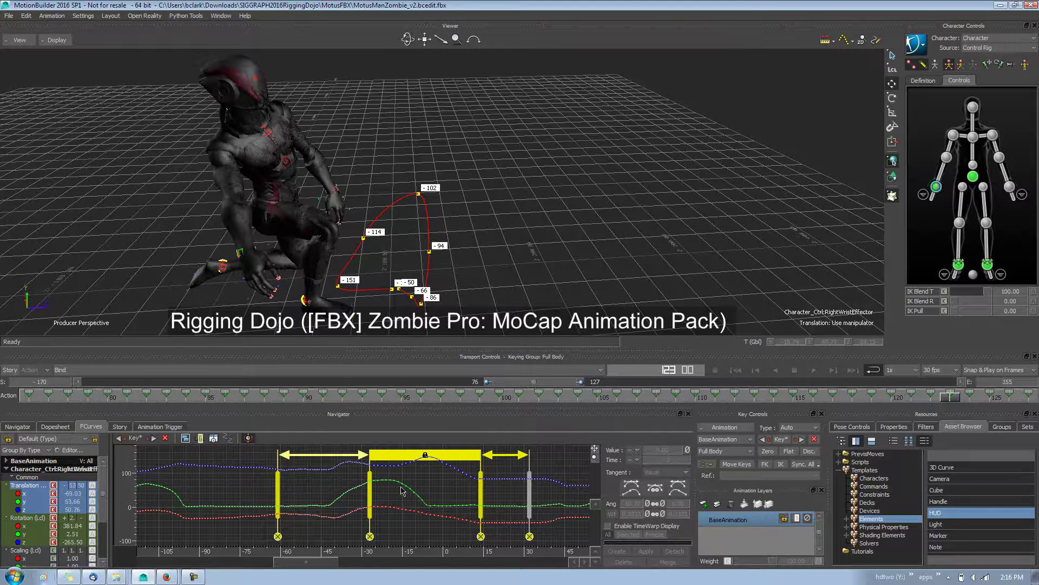
key(space)
key(space)
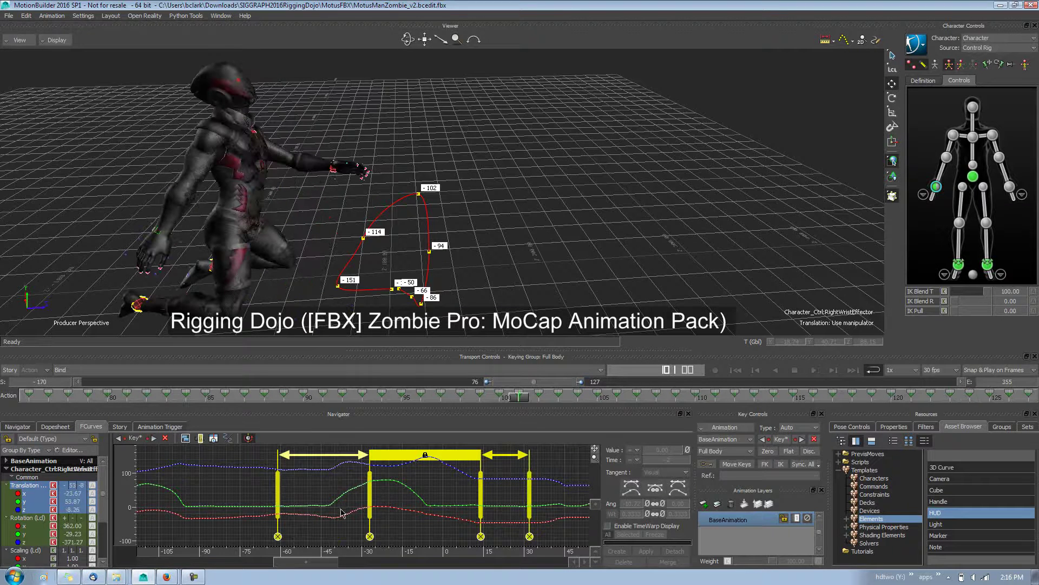
- Add another retime marker near frame -39 and exit the retime tool
click(343, 514)
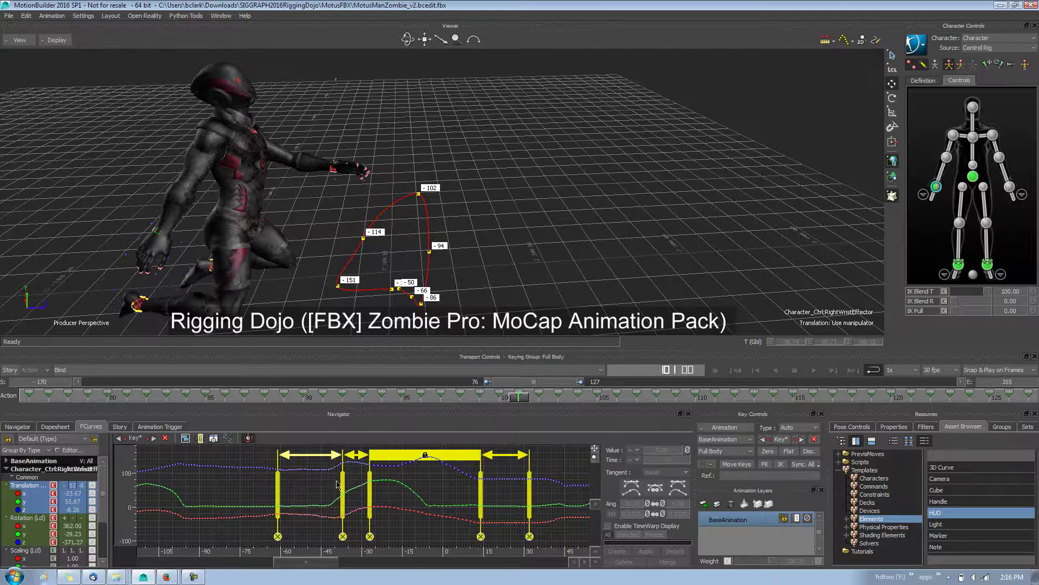
scroll(447, 476, up, 3)
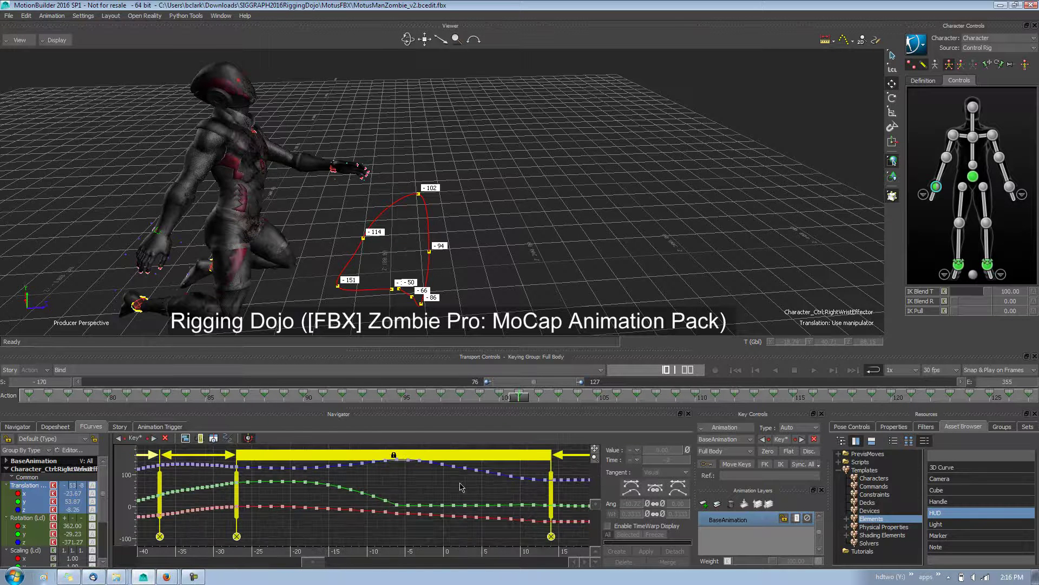
click(249, 437)
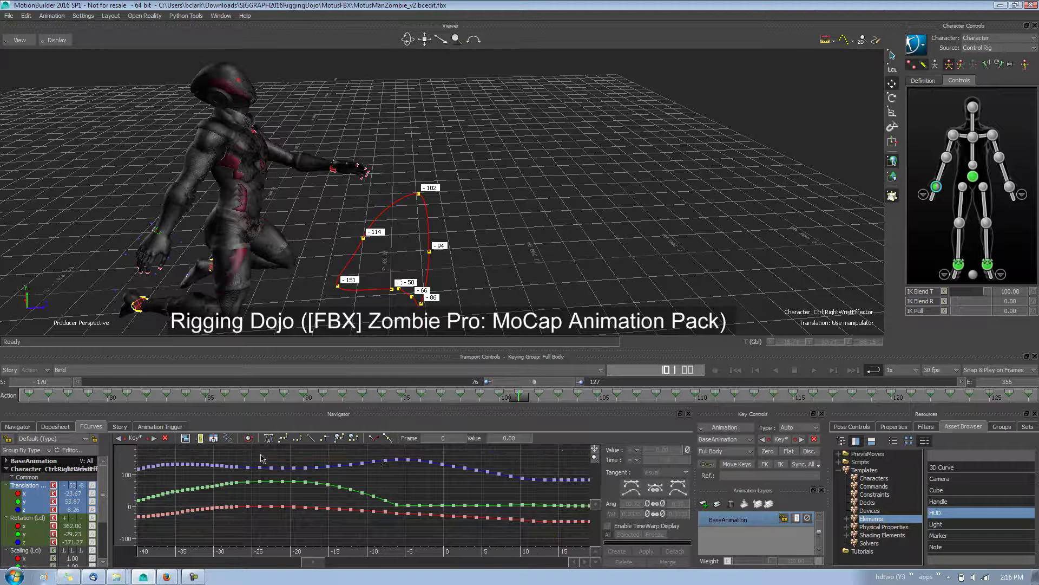
- Check the key positions around frames -27 and -25, and try the Keys on Frame filter at 30 fps on the wrist's translation and rotation curves
click(238, 467)
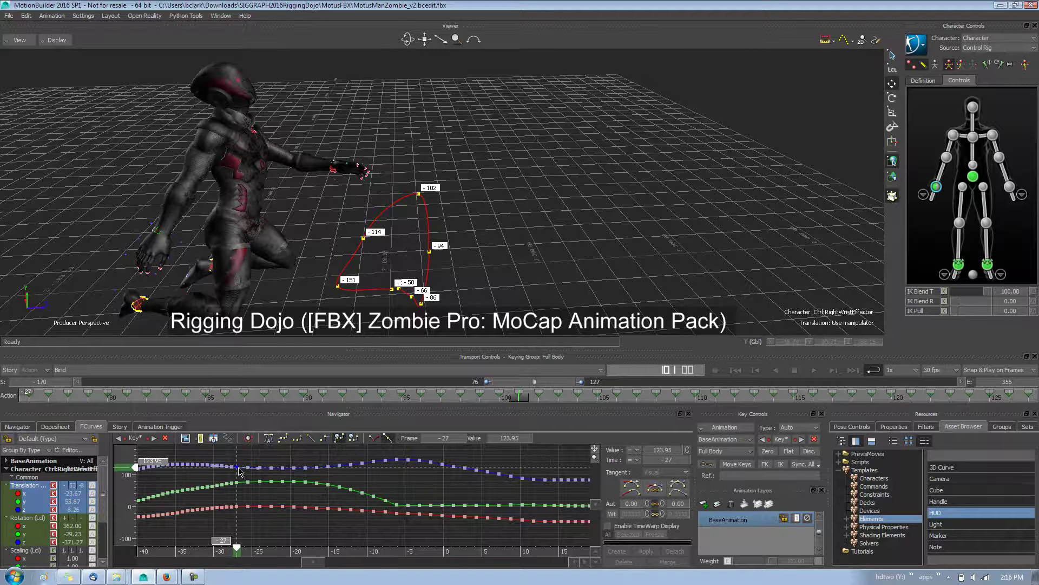
drag(228, 543, 234, 542)
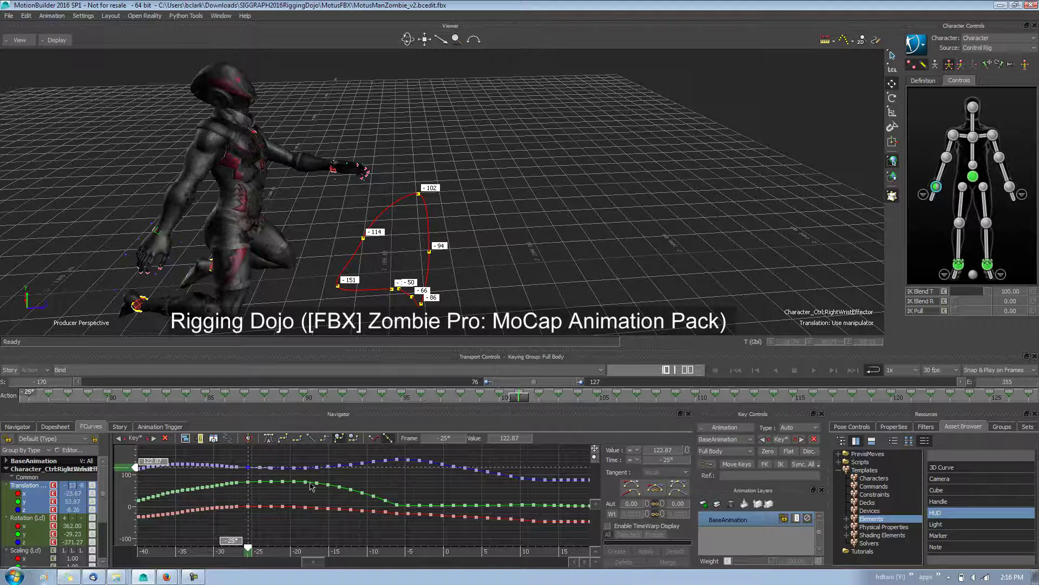
key(a)
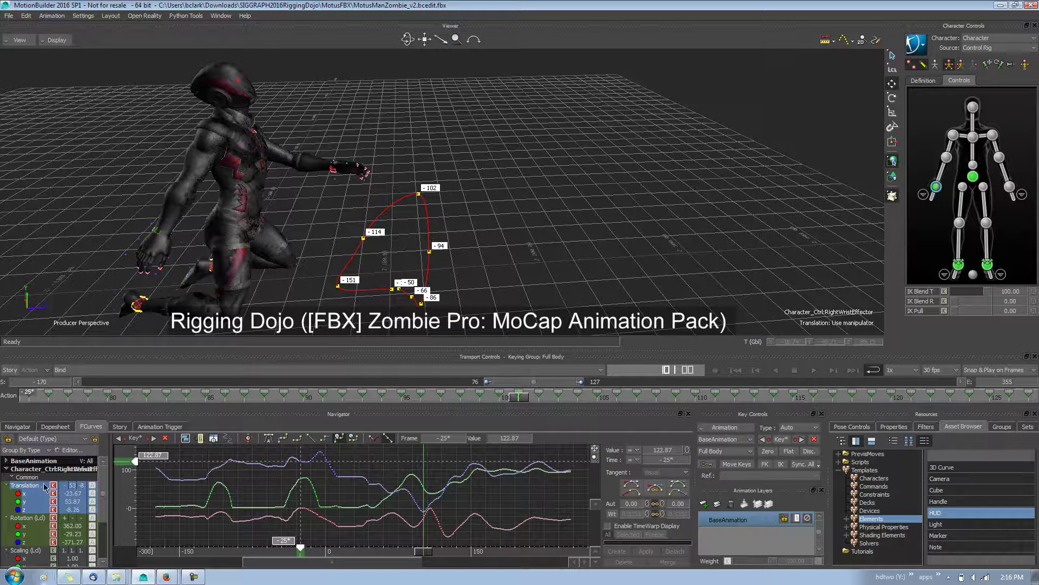
ctrl+click(34, 518)
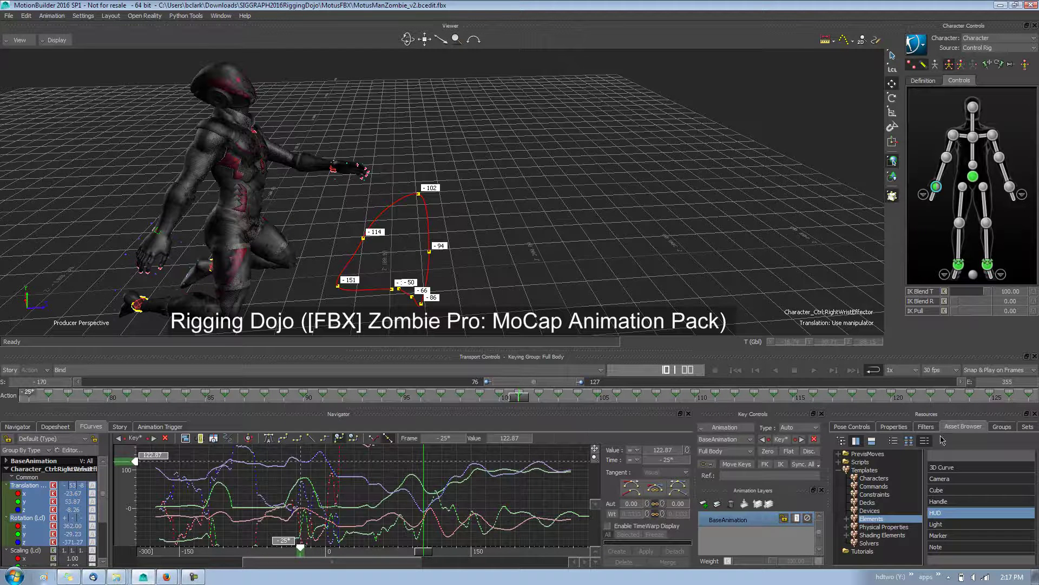
click(926, 427)
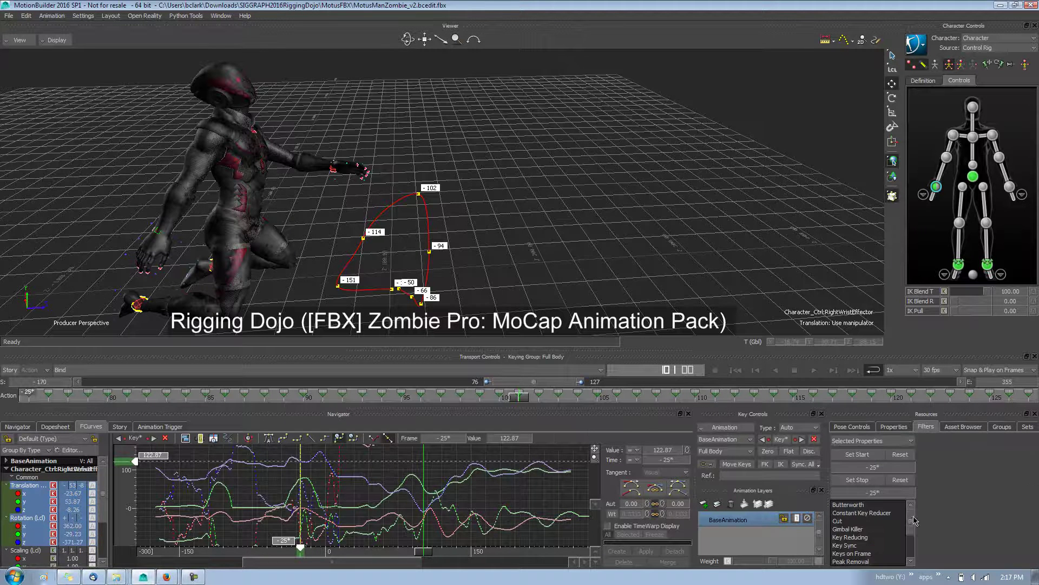
scroll(914, 520, down, 1)
click(868, 530)
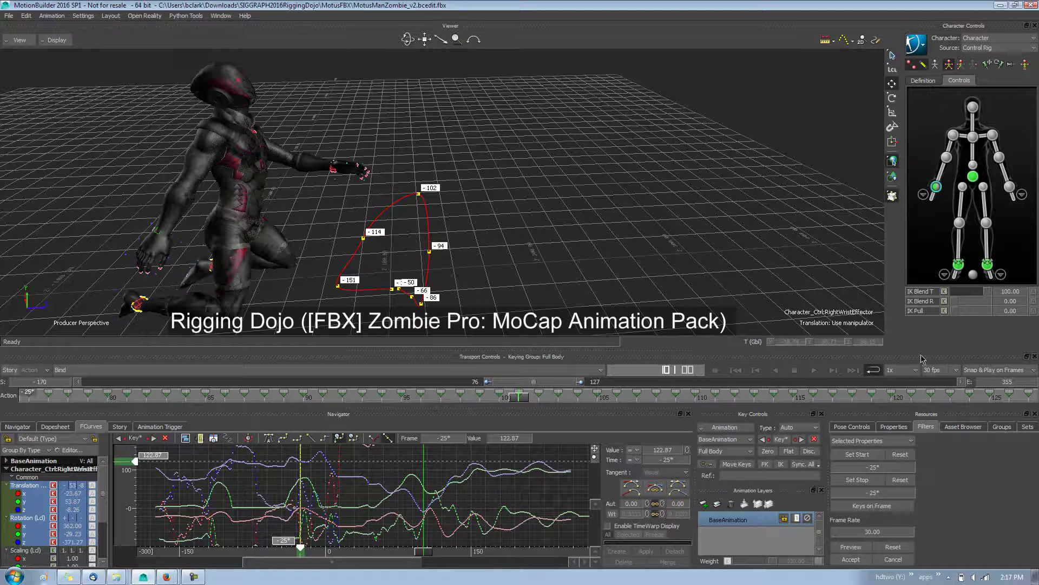
click(854, 560)
- Inspect the filtered keys around frame 2 and undo the filter attempt
scroll(349, 505, up, 10)
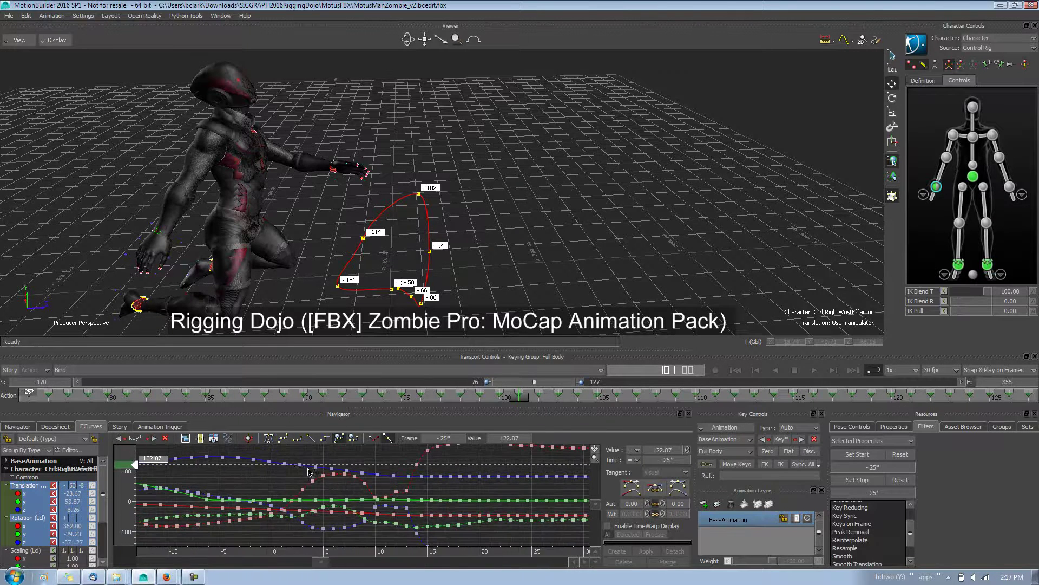
click(301, 466)
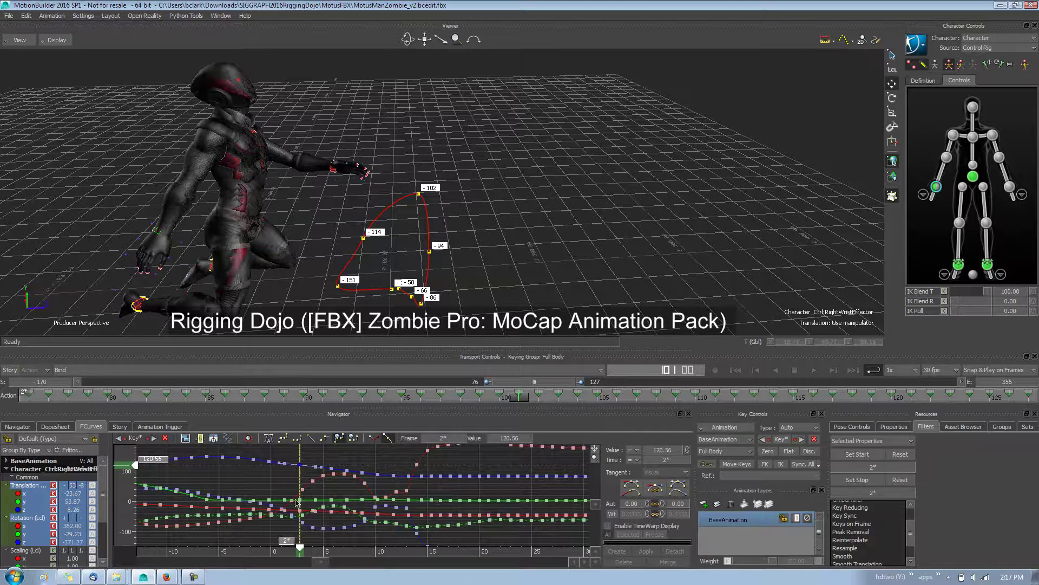
key(ctrl+z)
- Apply the Keys on Frame filter at 30 fps to all the wrist's translation and rotation keys, and check them at frames 94 and 96
scroll(195, 481, down, 10)
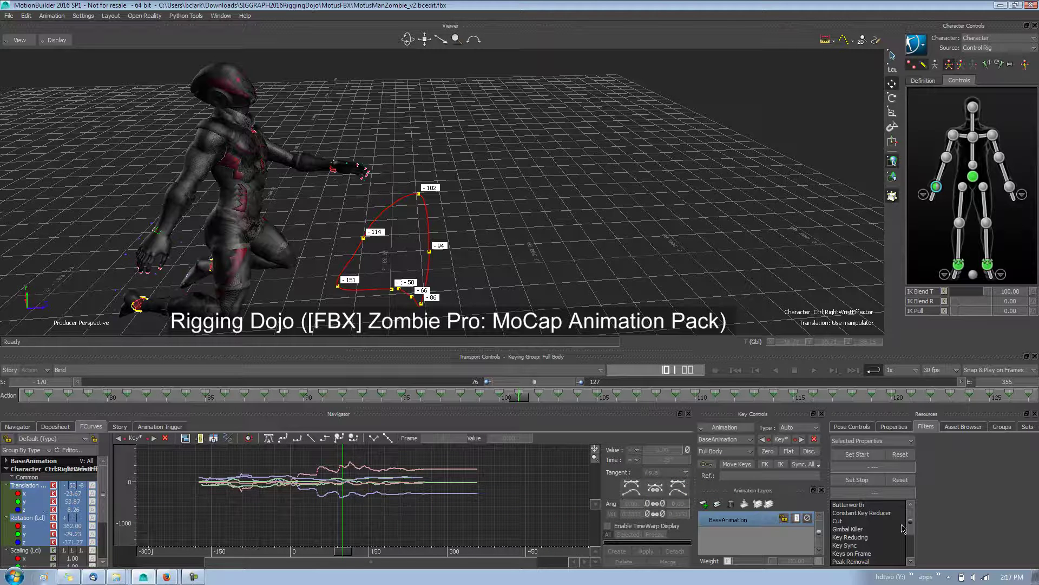
click(866, 552)
click(848, 547)
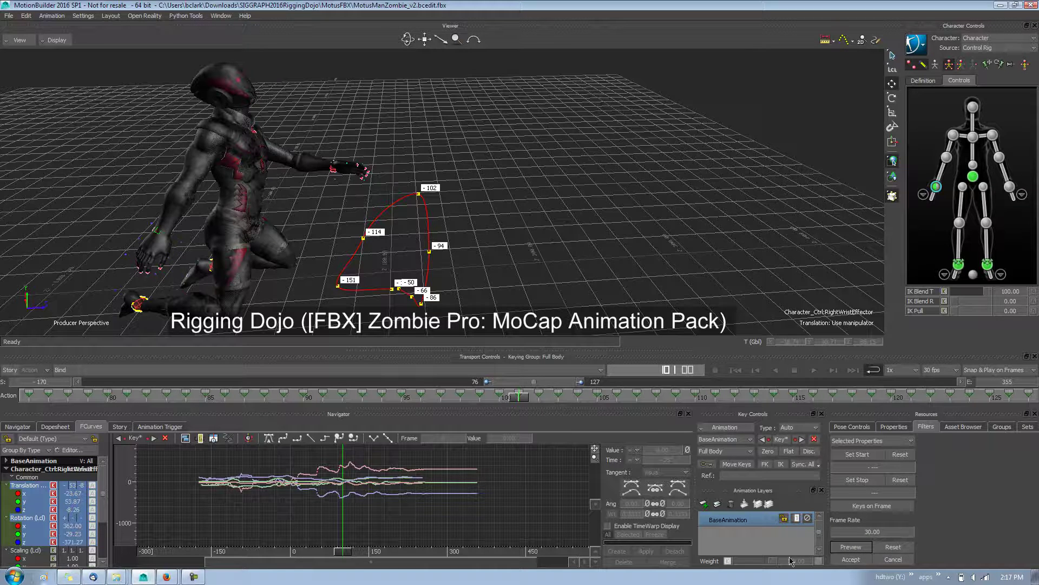
drag(180, 468, 534, 546)
click(860, 548)
ctrl+drag(332, 488, 539, 542)
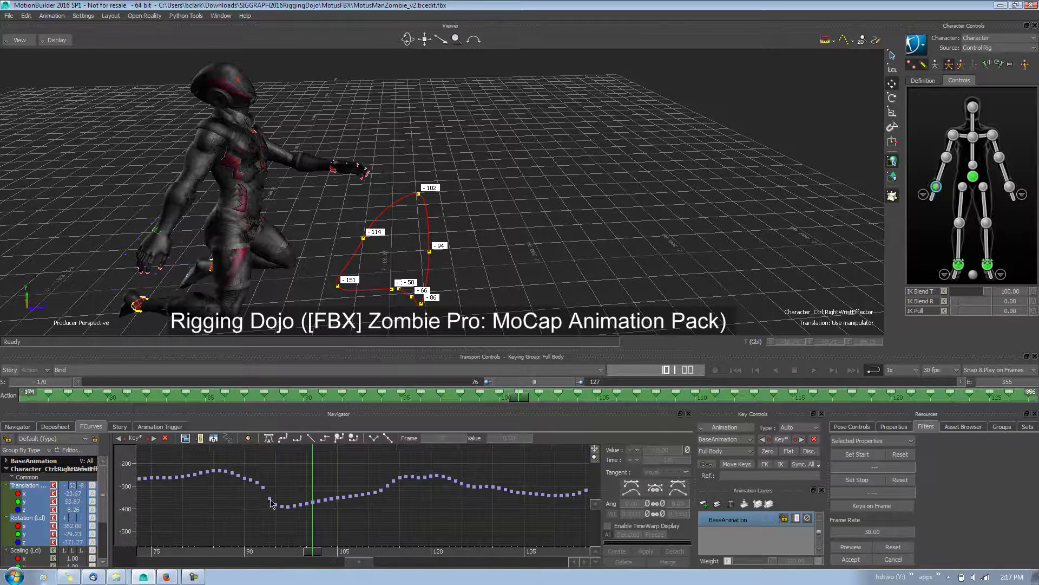
click(872, 506)
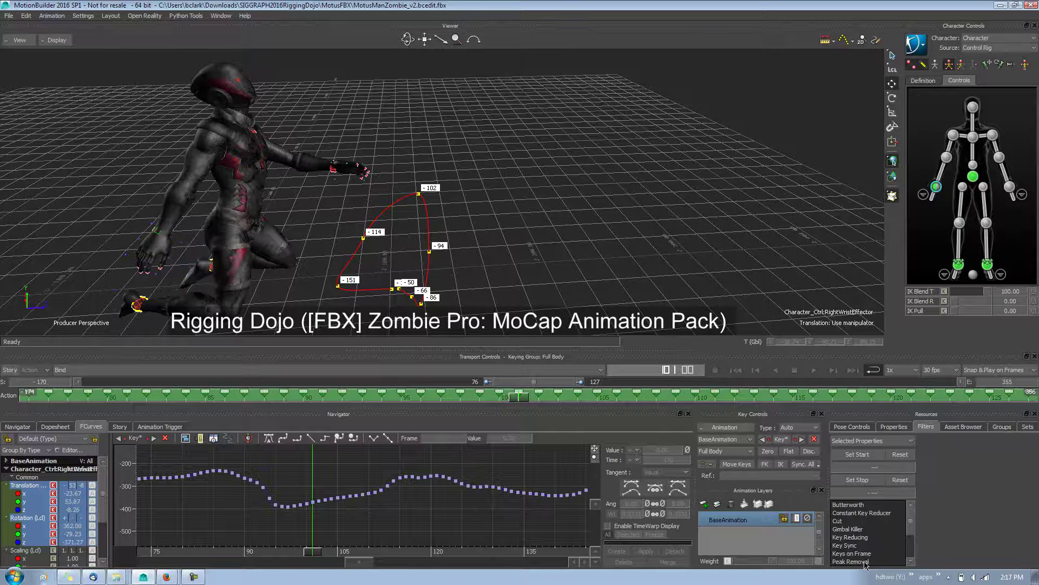
click(317, 498)
click(401, 394)
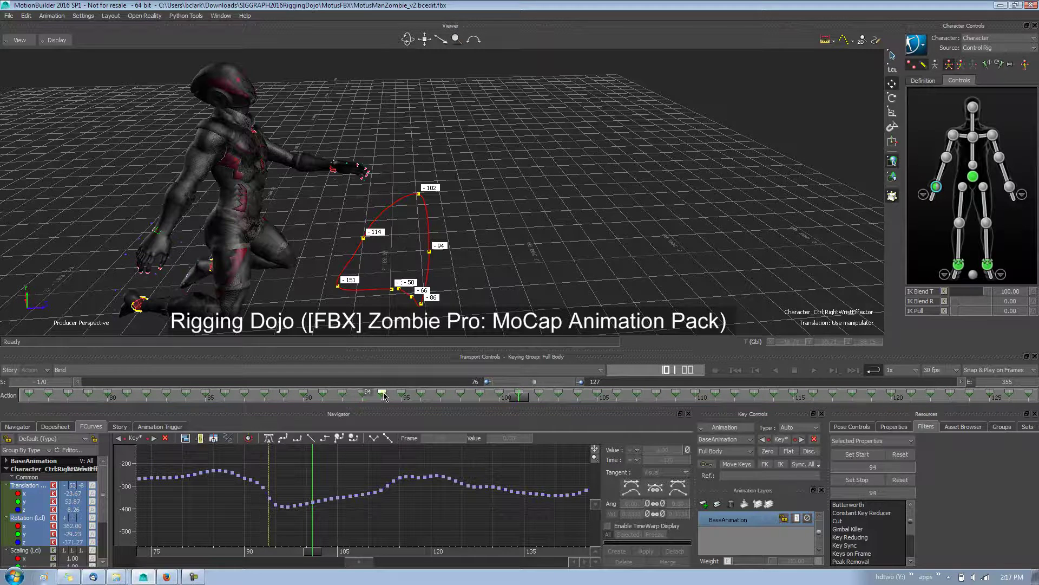
click(423, 395)
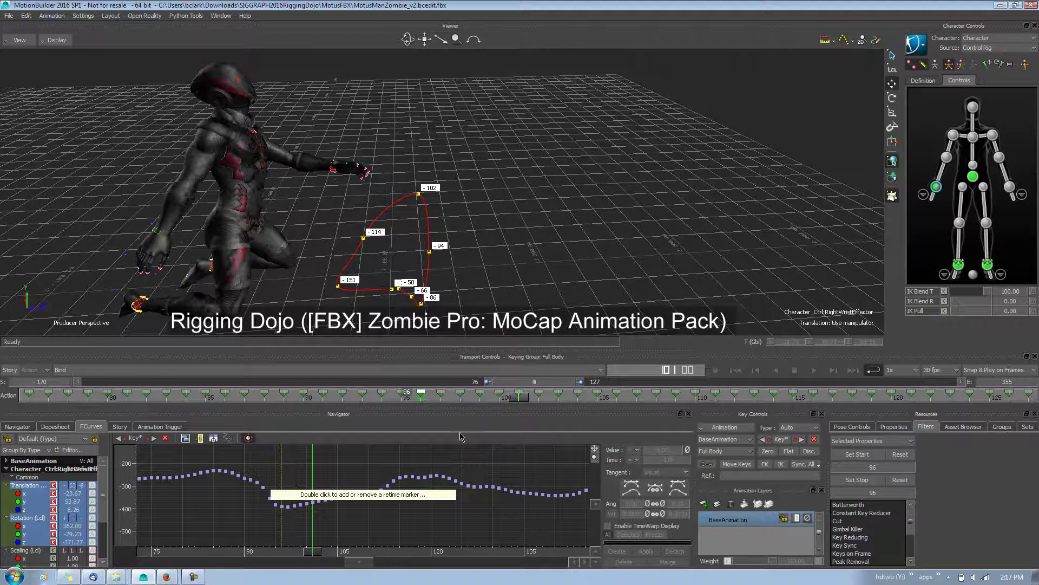
- Add two retime markers on the wrist's curves near frames 108 and 92, spanning the dip after the steep drop
double_click(364, 475)
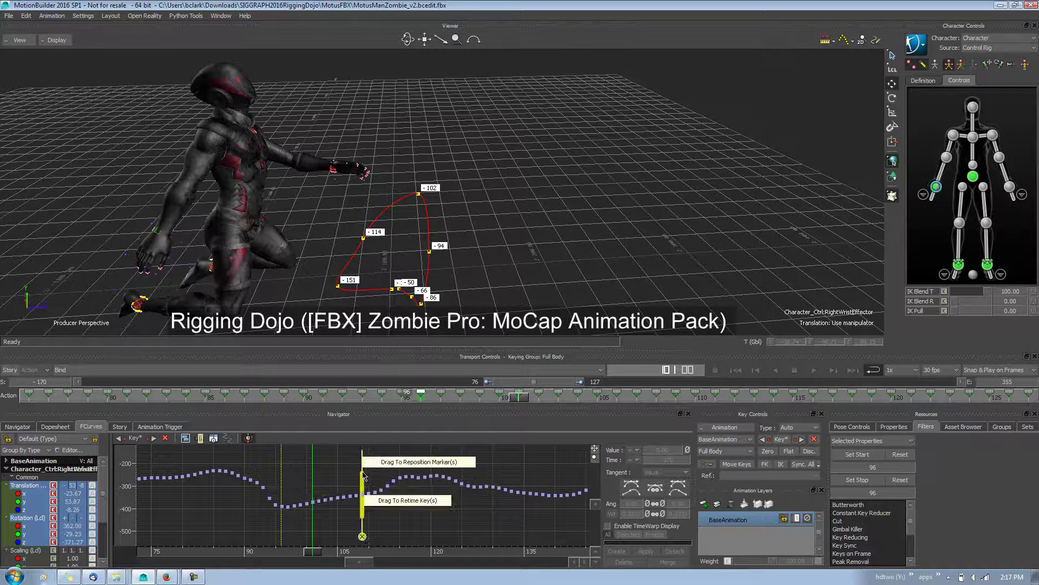
double_click(264, 459)
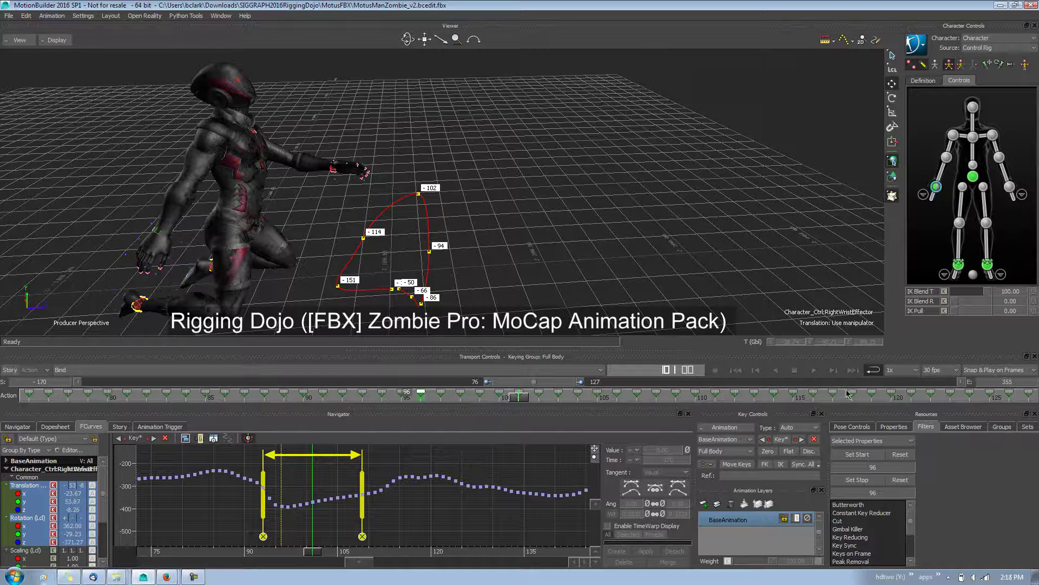
click(794, 370)
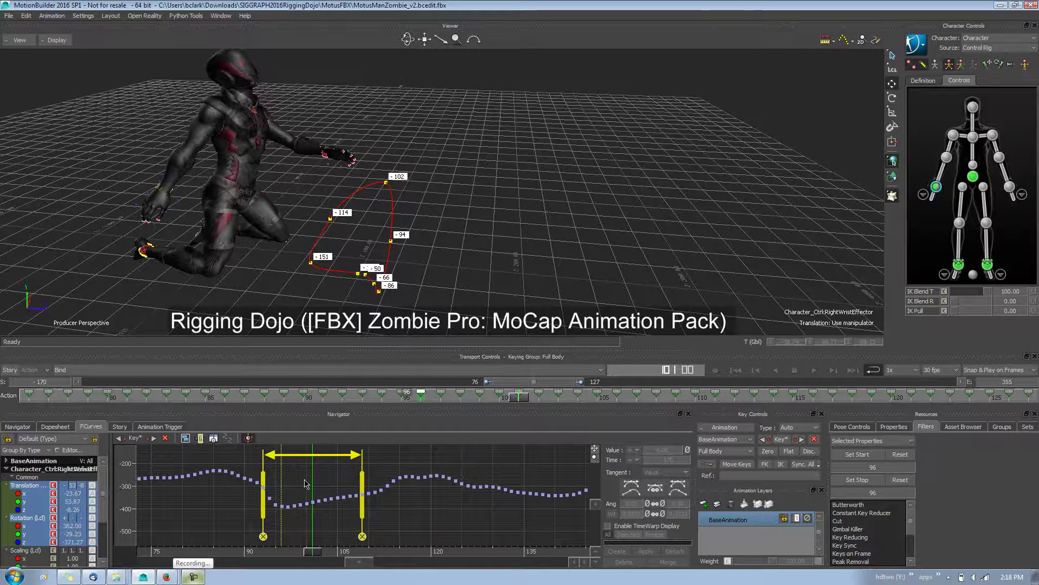
- Shift the timeline's zoom window to frames -47 to 4, and expand it to the full range of -170 to 355
double_click(515, 385)
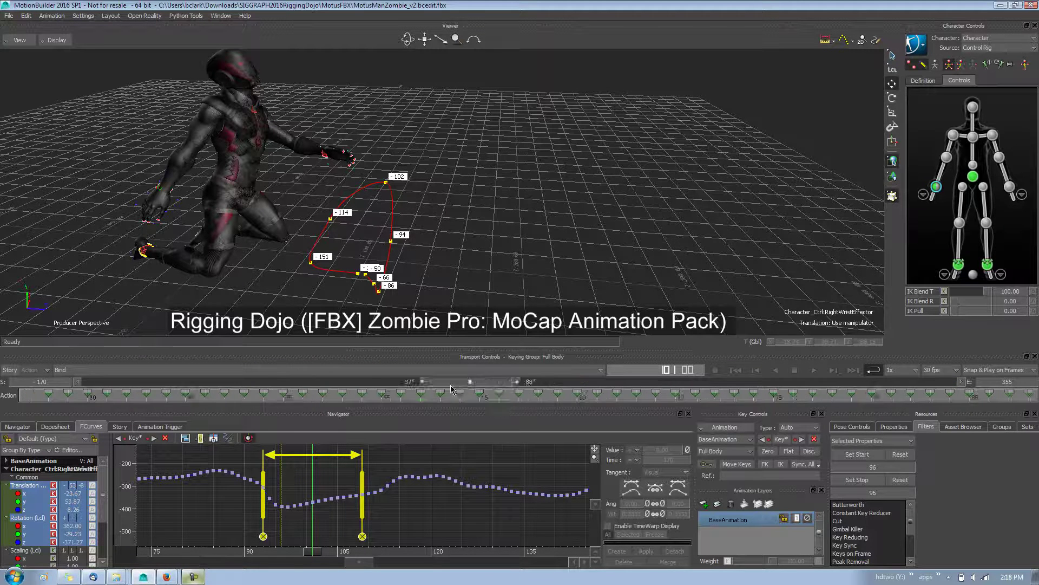
double_click(313, 386)
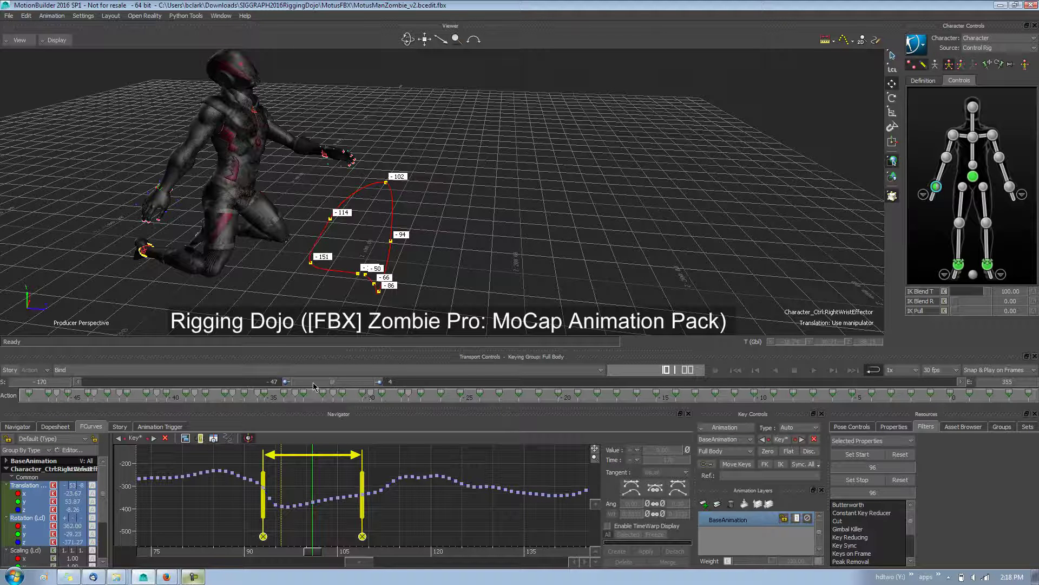
double_click(313, 386)
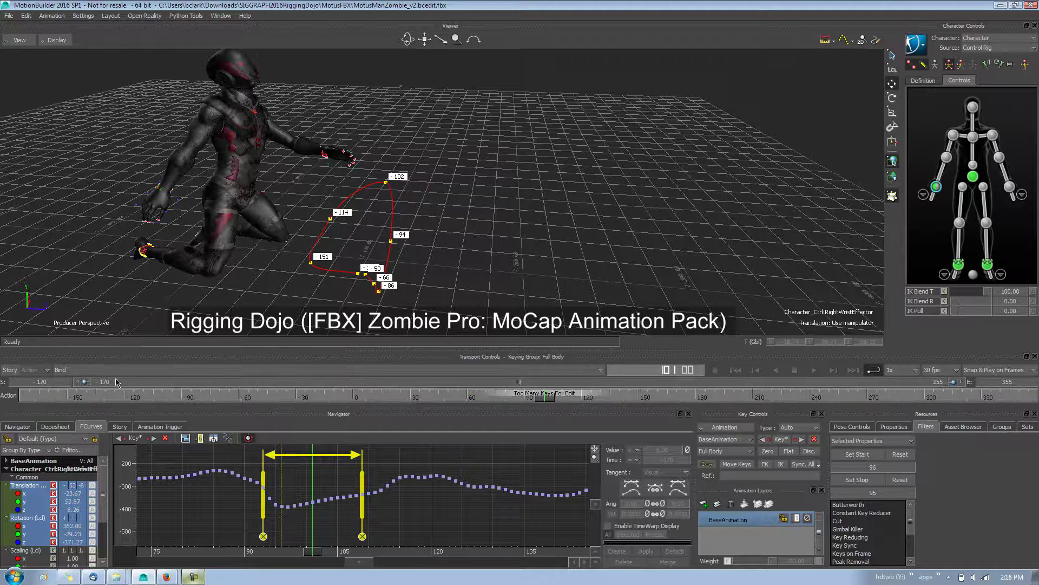
- Narrow the timeline's zoom window to frames -27 to 16, play the crawl, and restore the full range of -170 to 355
drag(84, 386, 142, 403)
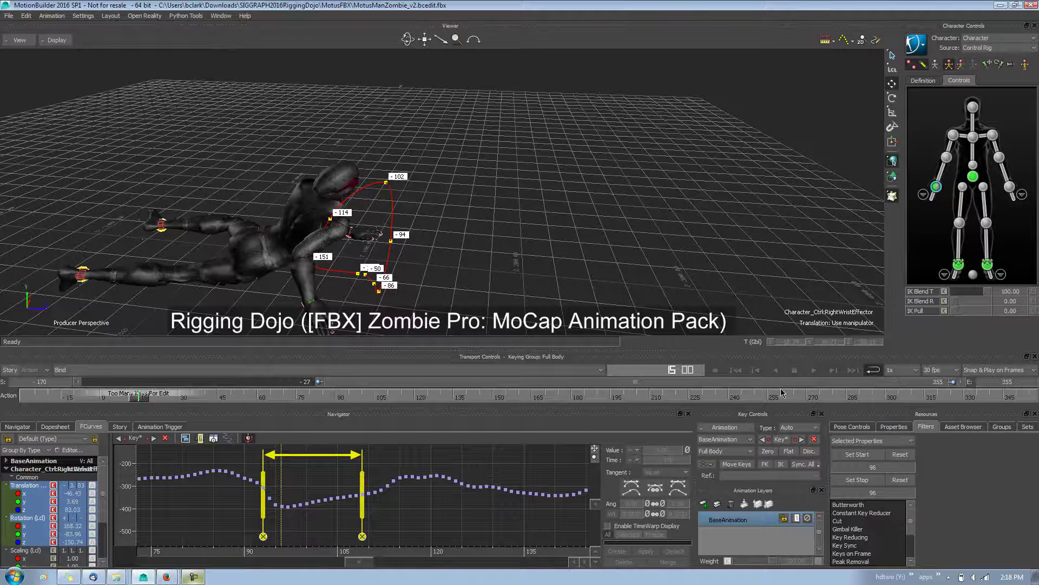
drag(957, 387, 402, 389)
key(space)
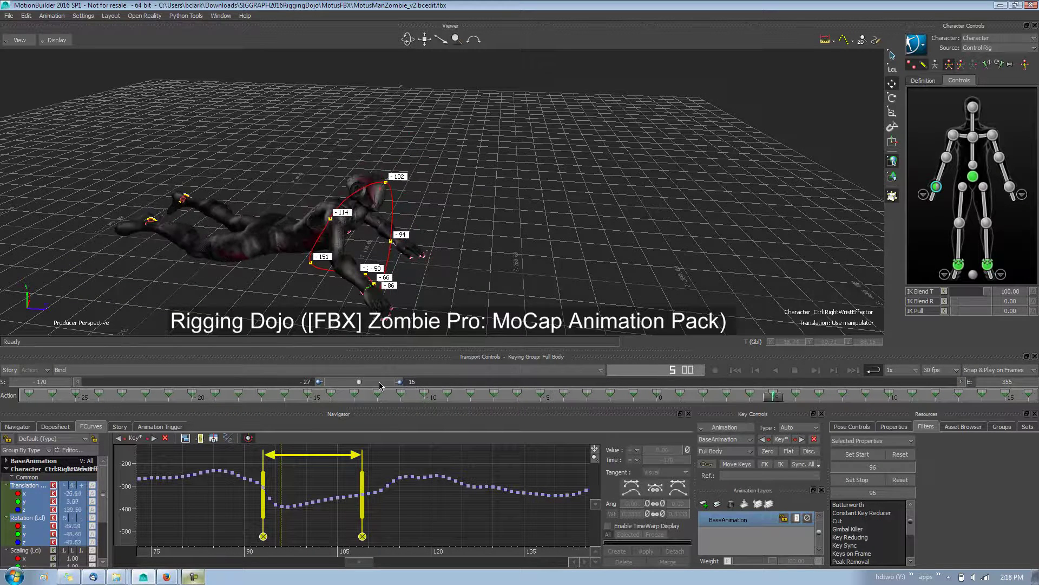
double_click(379, 385)
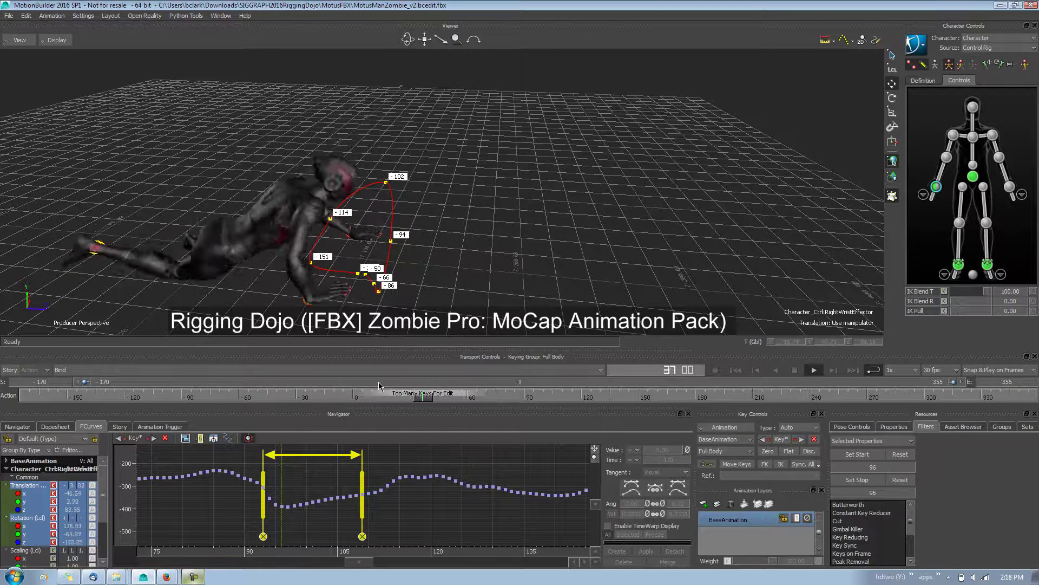